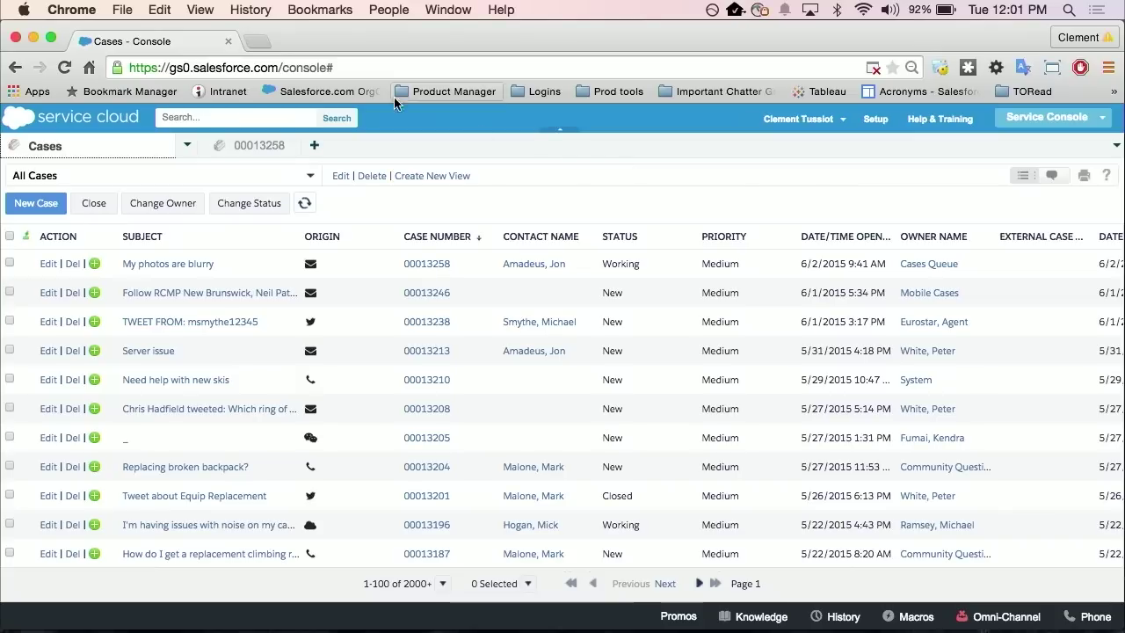
# Switch to the "My photos are blurry" case, pin its tab, and unpin it again.
pyautogui.click(259, 145)
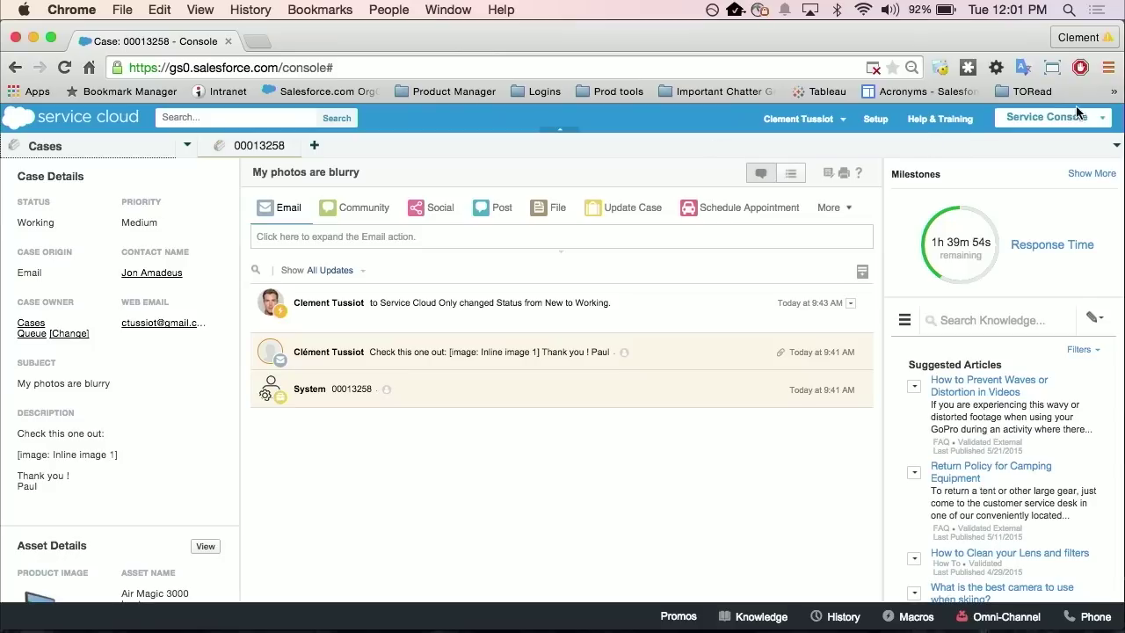
pyautogui.click(1116, 146)
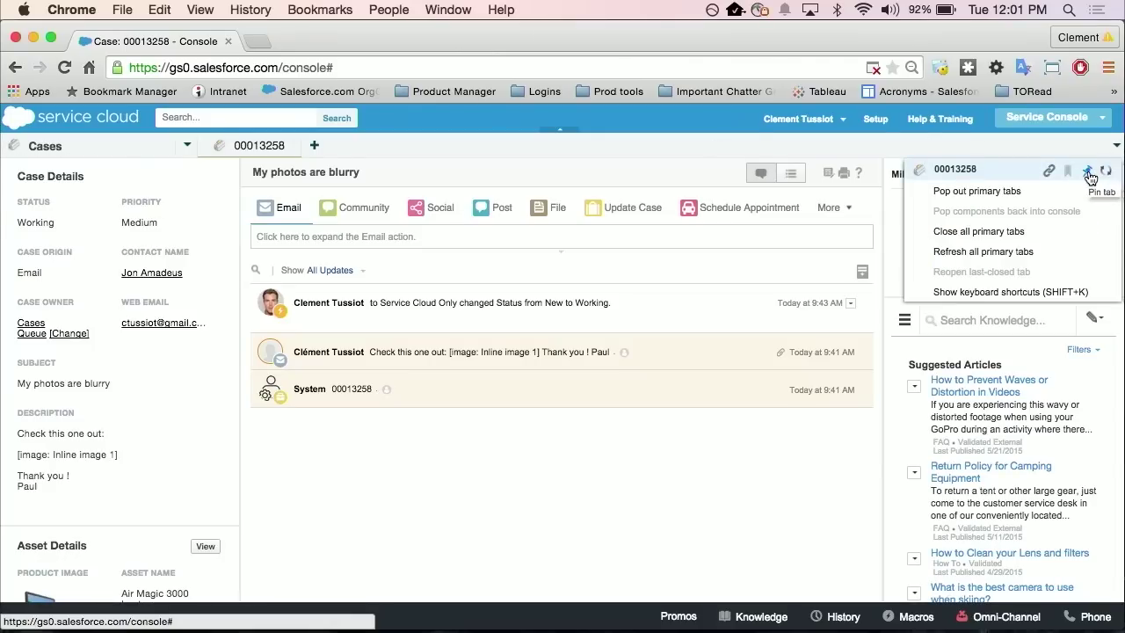
pyautogui.click(1090, 177)
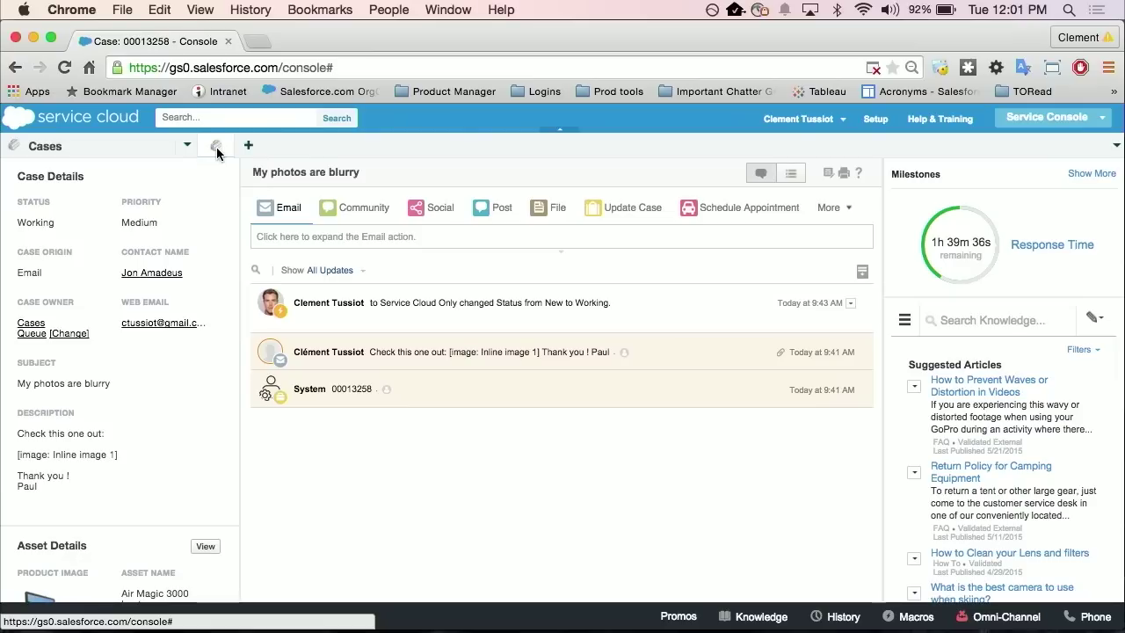
pyautogui.click(1117, 148)
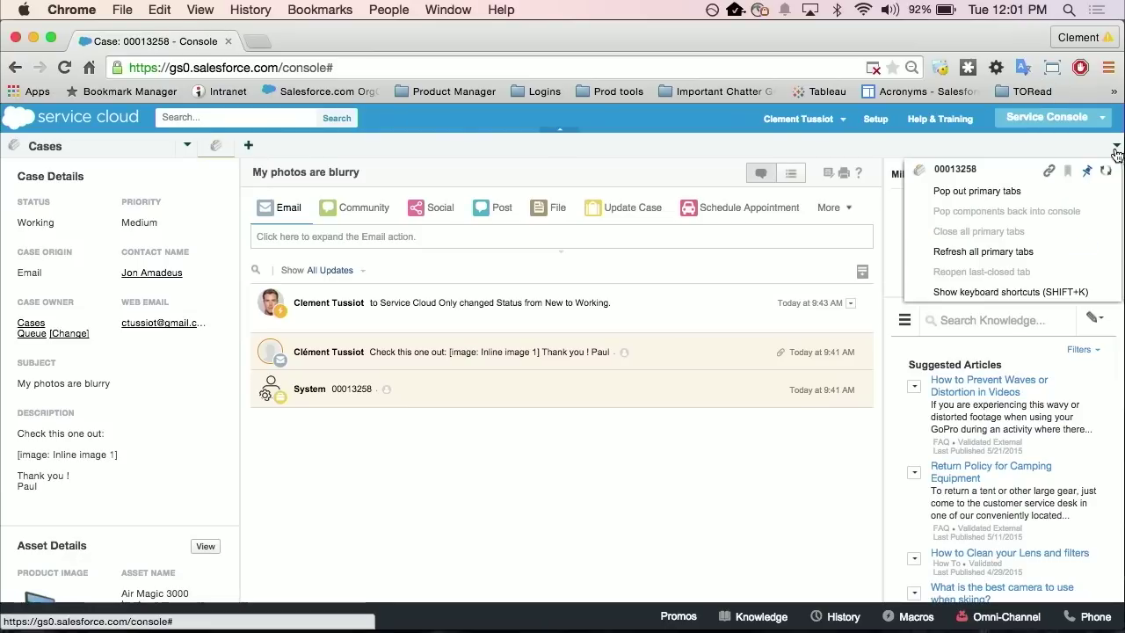
pyautogui.click(1087, 170)
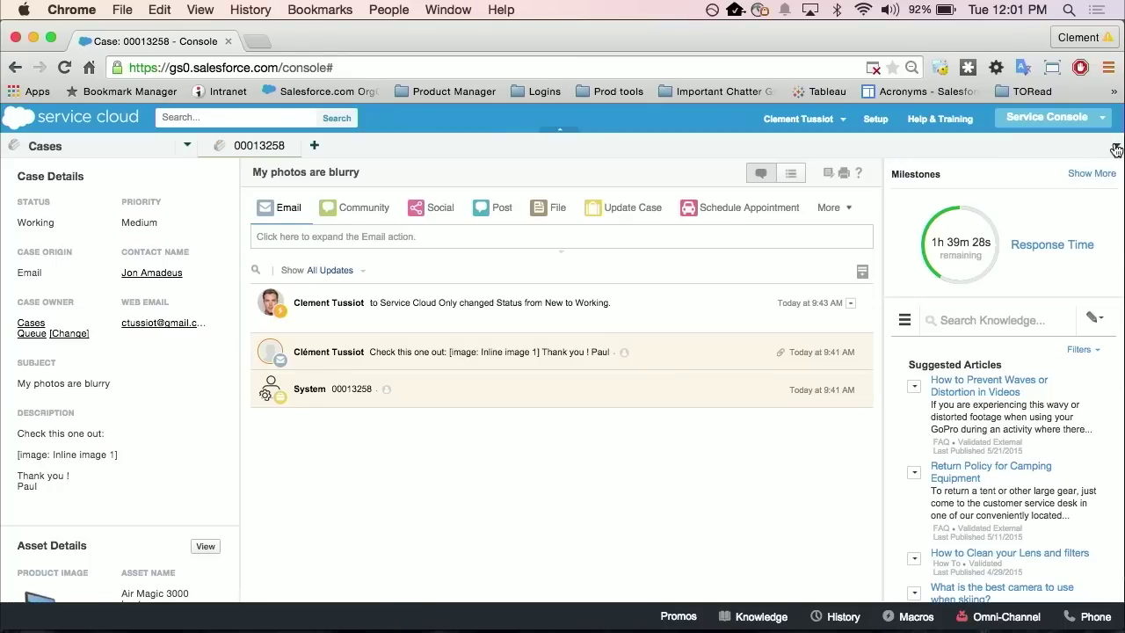
# Bookmark the case's tab and check the bookmarks list in the console history.
pyautogui.click(1116, 149)
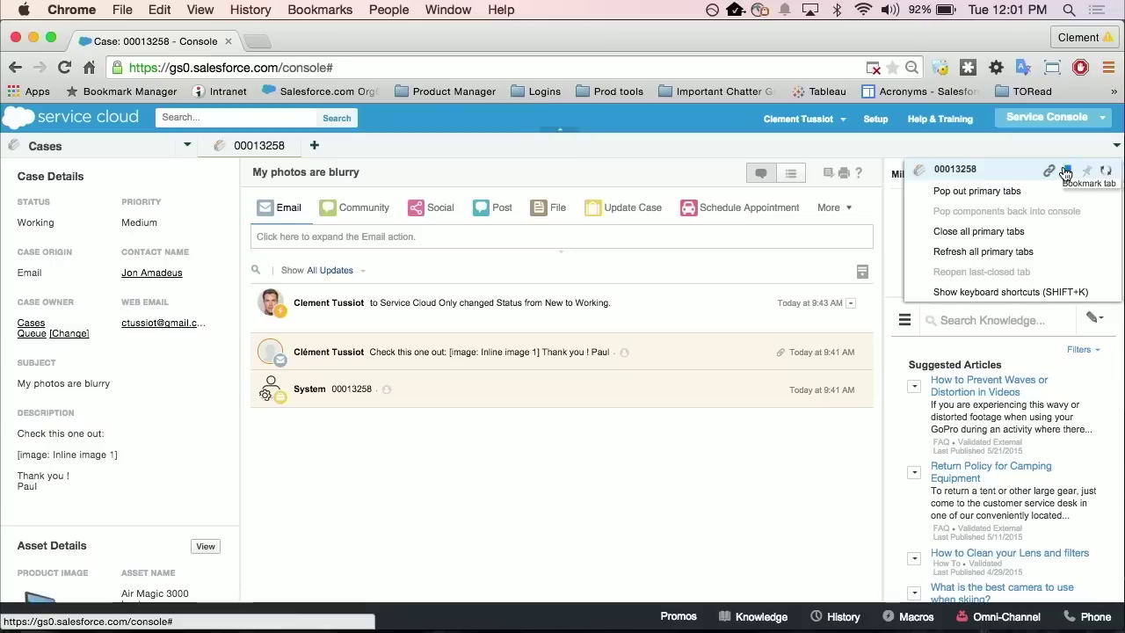
pyautogui.click(1066, 171)
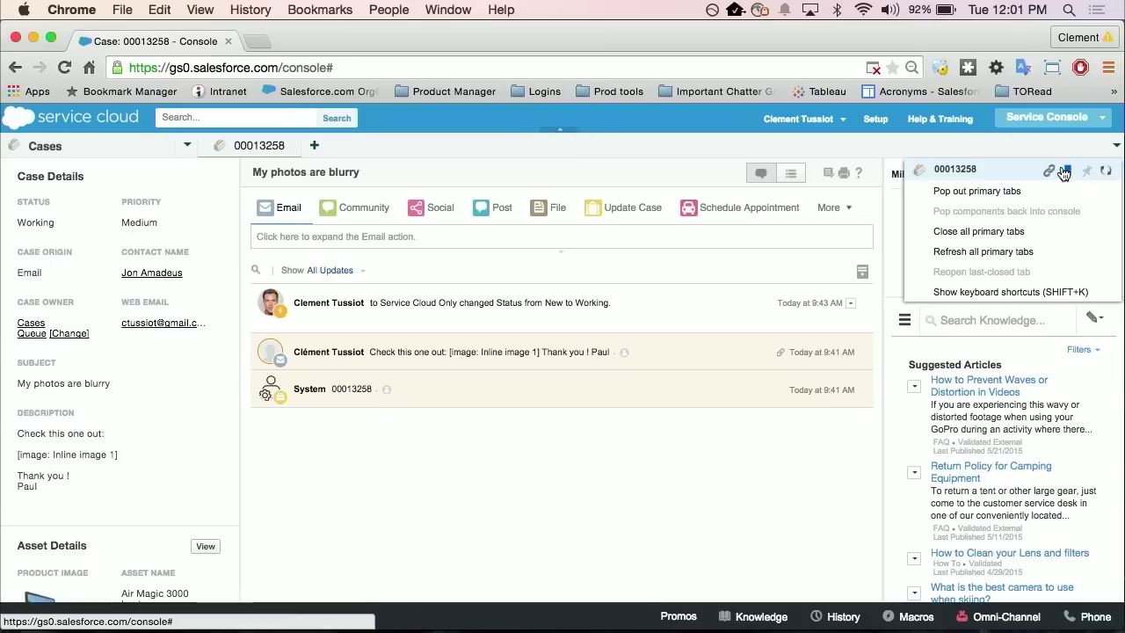
pyautogui.click(829, 618)
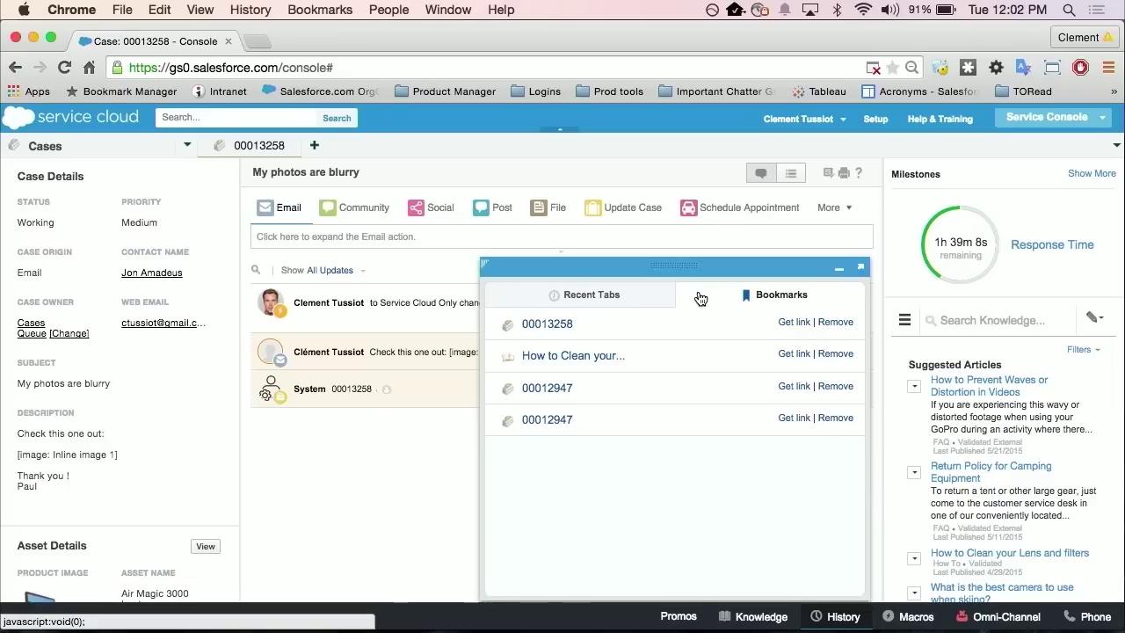
pyautogui.click(839, 268)
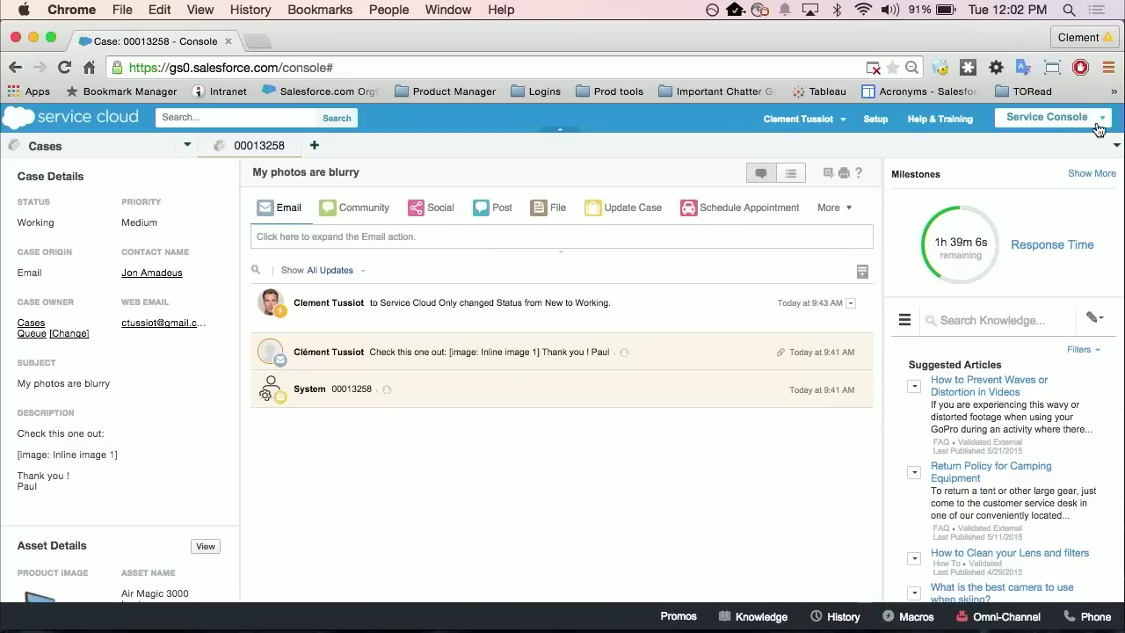
pyautogui.click(1116, 145)
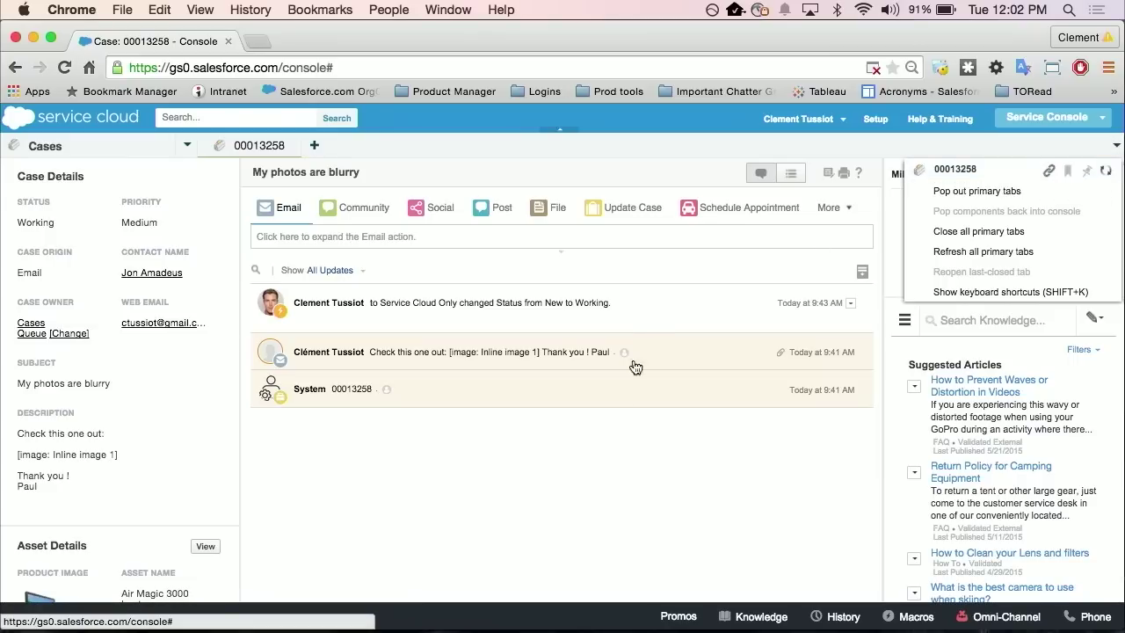
pyautogui.click(563, 451)
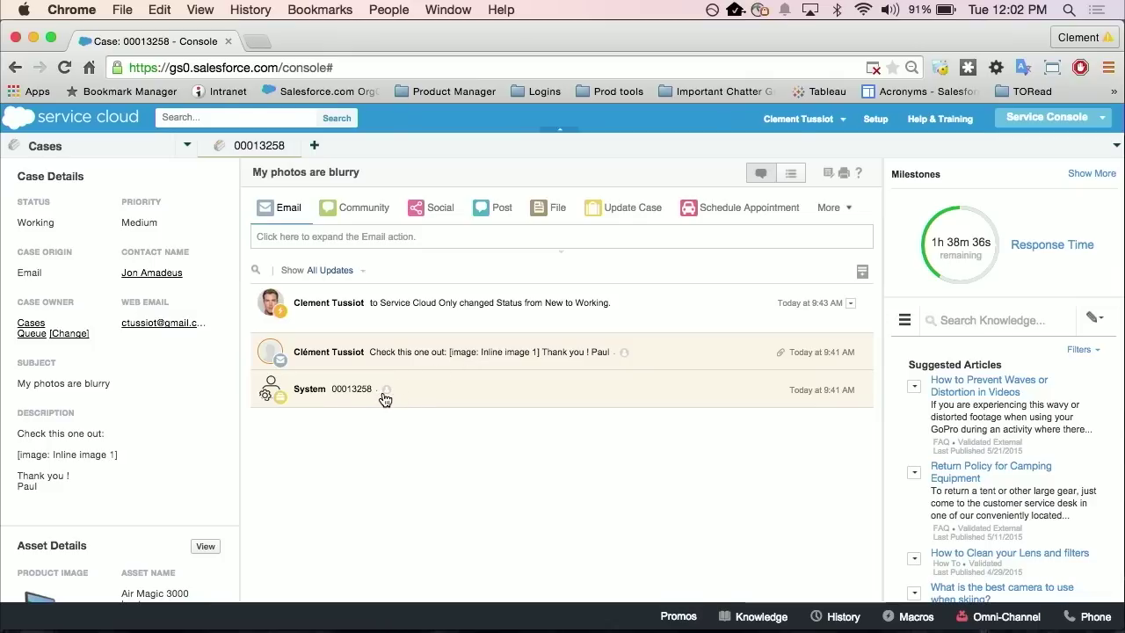
# Expand the customer's email in the case feed and examine its message and inline photo.
pyautogui.click(687, 357)
pyautogui.scroll(-2, 795, 443)
pyautogui.scroll(-1, 795, 445)
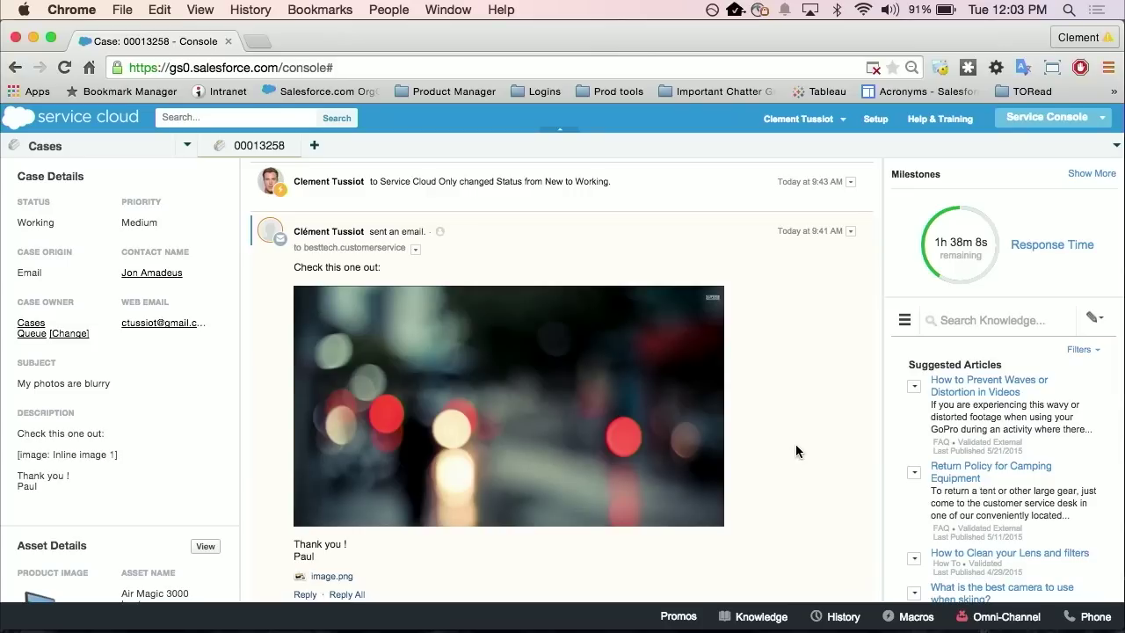
pyautogui.scroll(3, 768, 409)
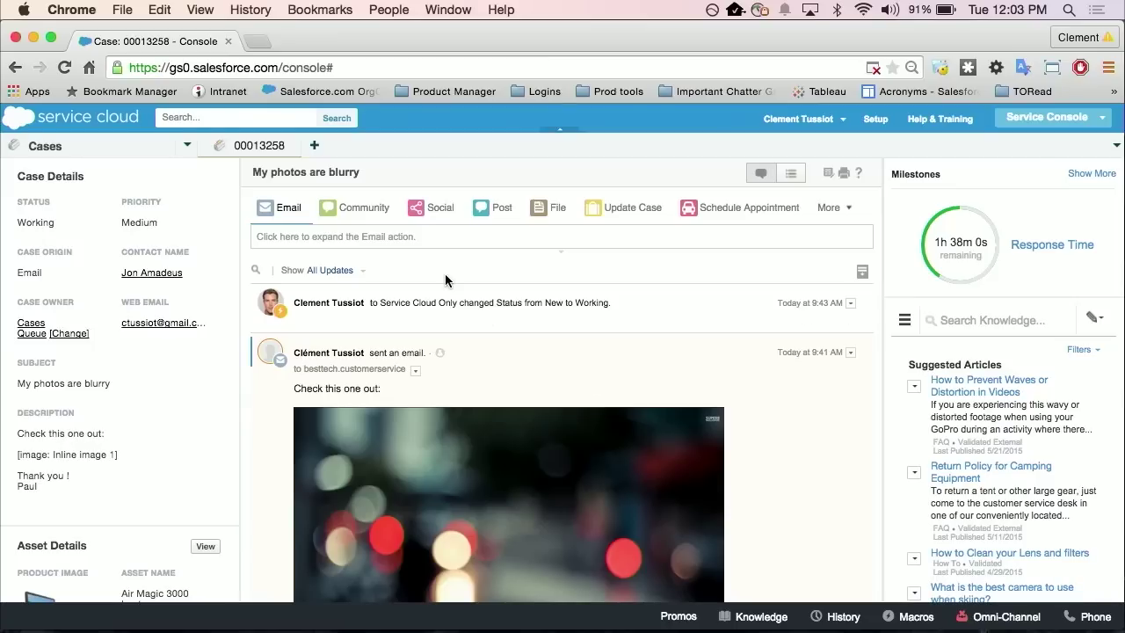
# Start an email reply on the case using the template "Default, Consumers - HEADER - CUSTOM" from the SmartLoader folder.
pyautogui.click(287, 211)
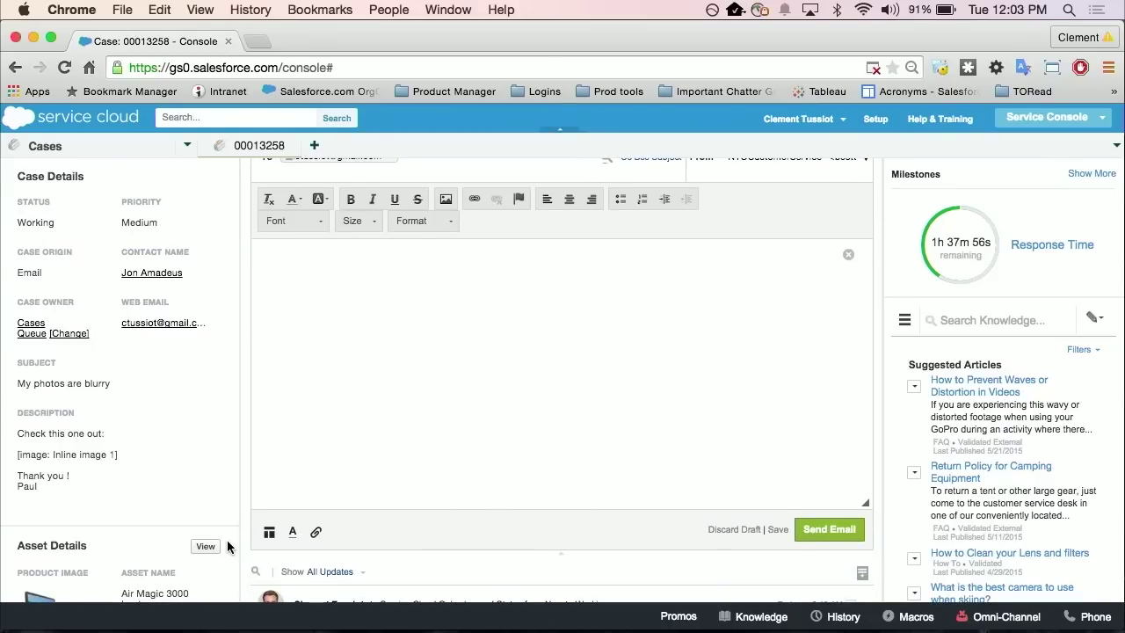
pyautogui.click(269, 531)
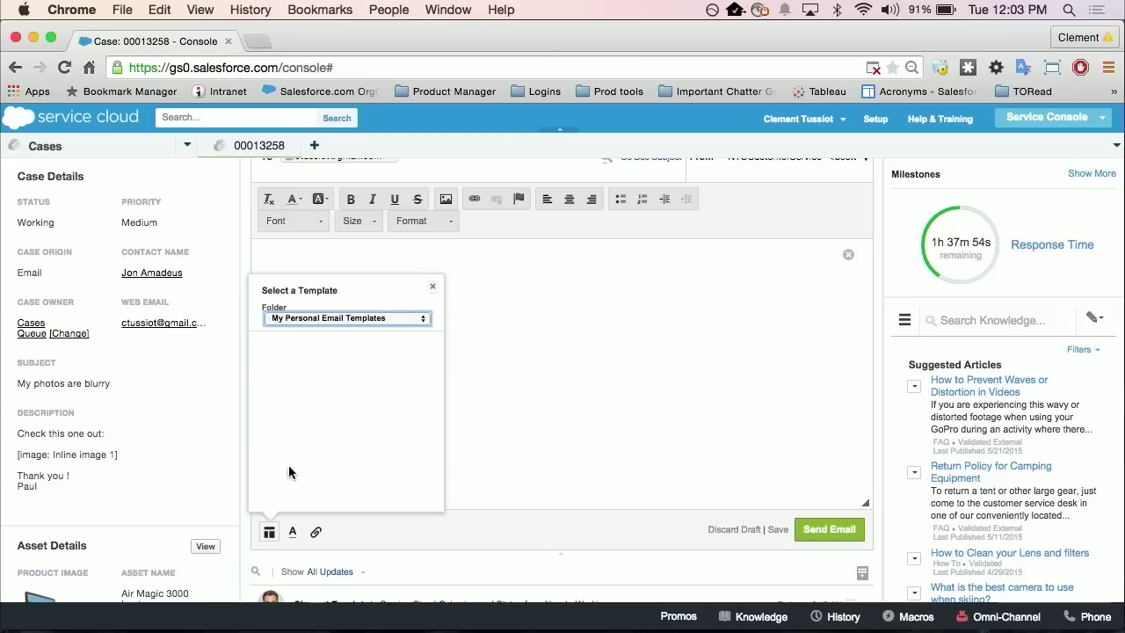
pyautogui.click(338, 318)
pyautogui.click(330, 351)
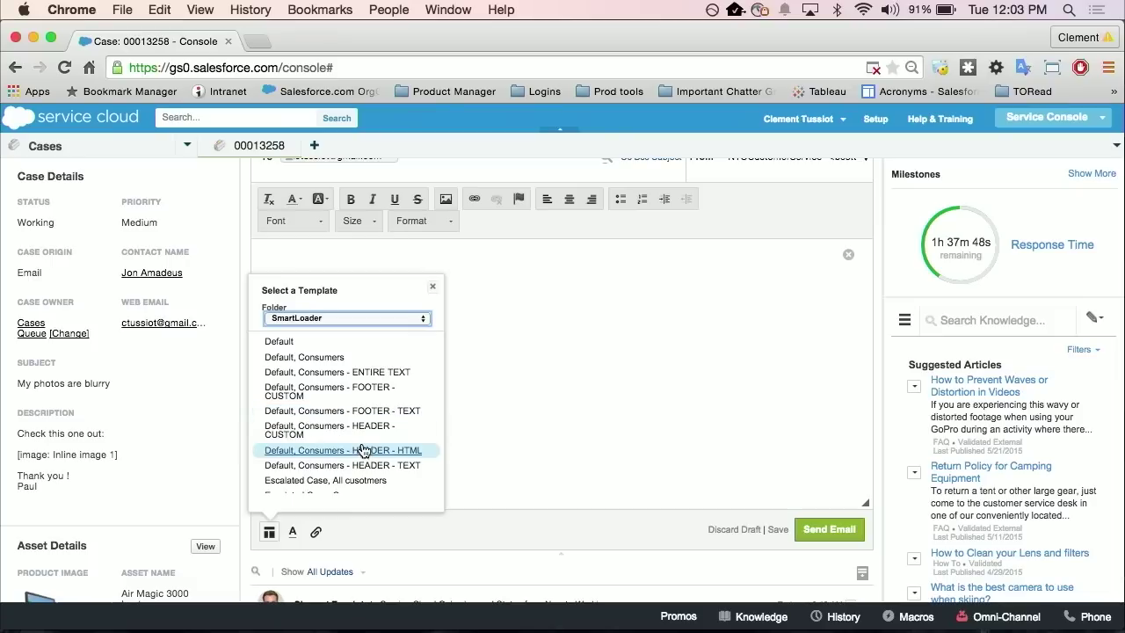
pyautogui.scroll(-2, 360, 443)
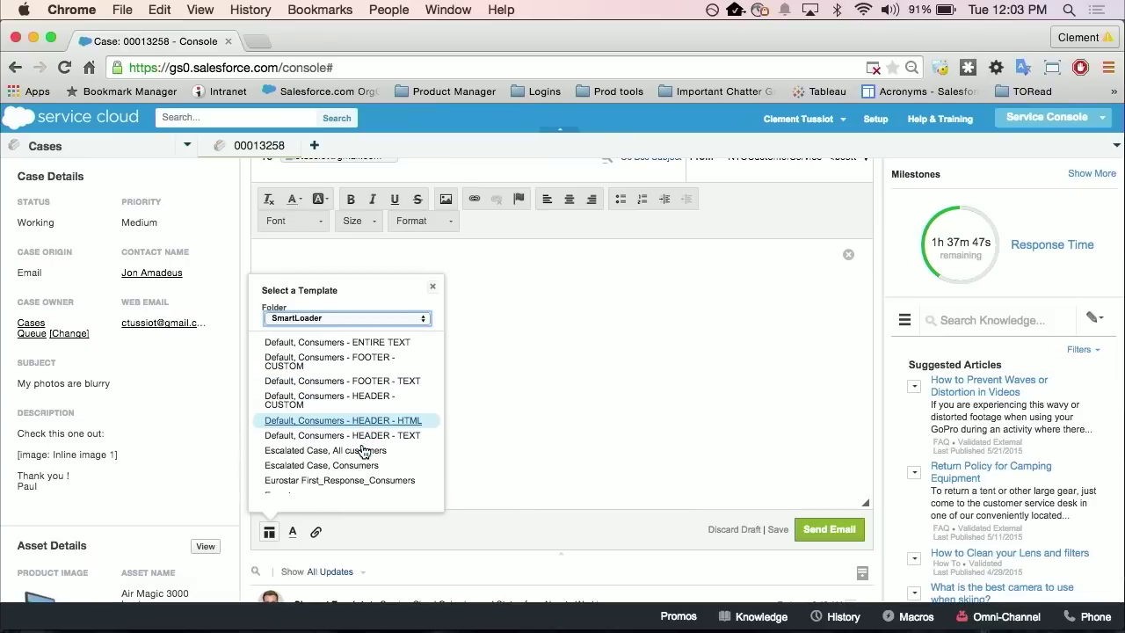
pyautogui.click(379, 402)
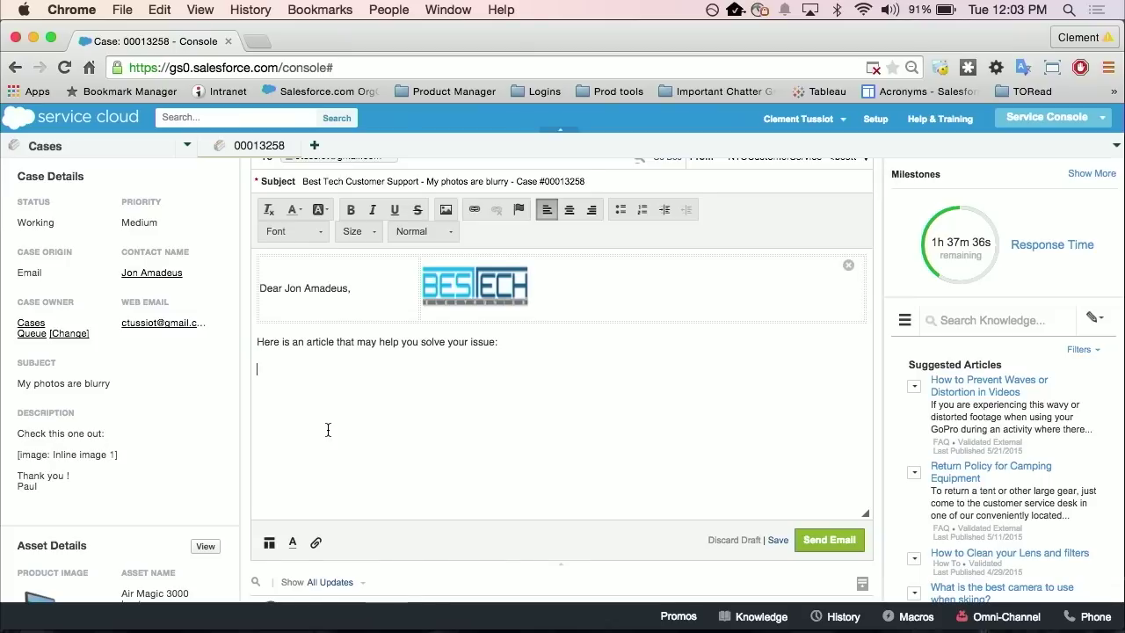
# Search the knowledge articles for "lense".
pyautogui.click(1025, 321)
pyautogui.write('lense')
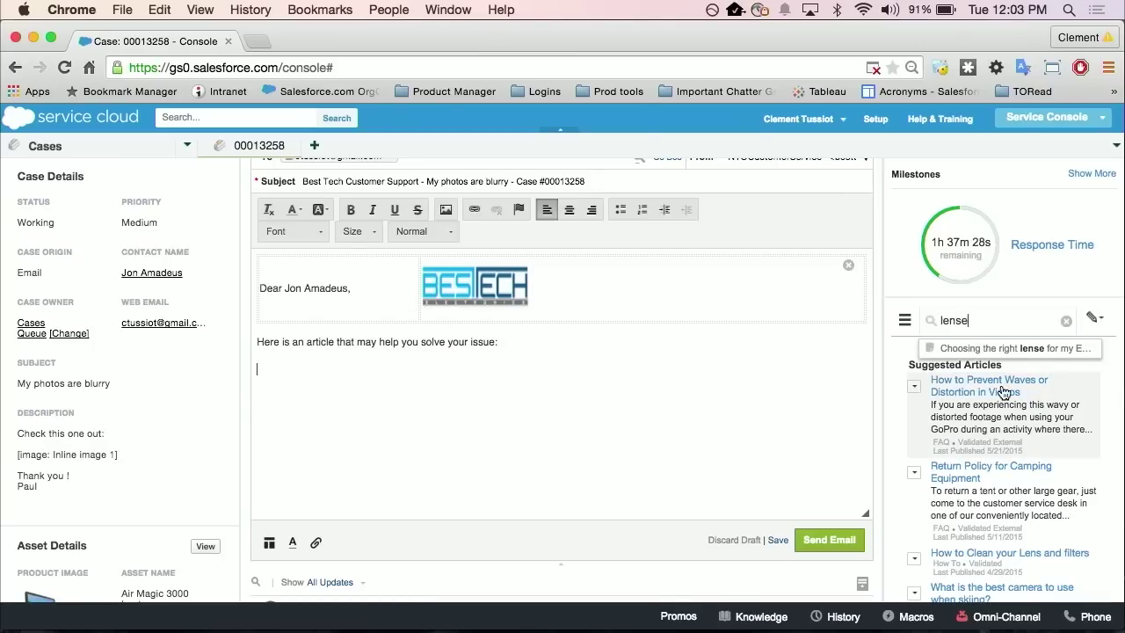
pyautogui.press('Return')
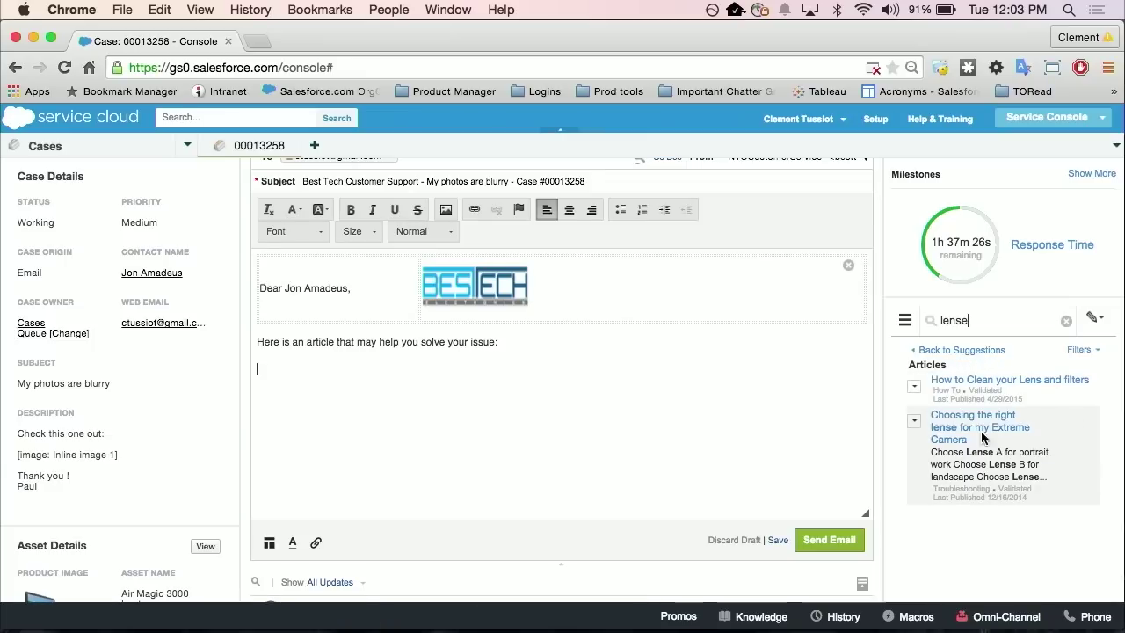
# Open the article "How to Clean your Lens and filters", read through its cleaning instructions, and close it.
pyautogui.click(988, 387)
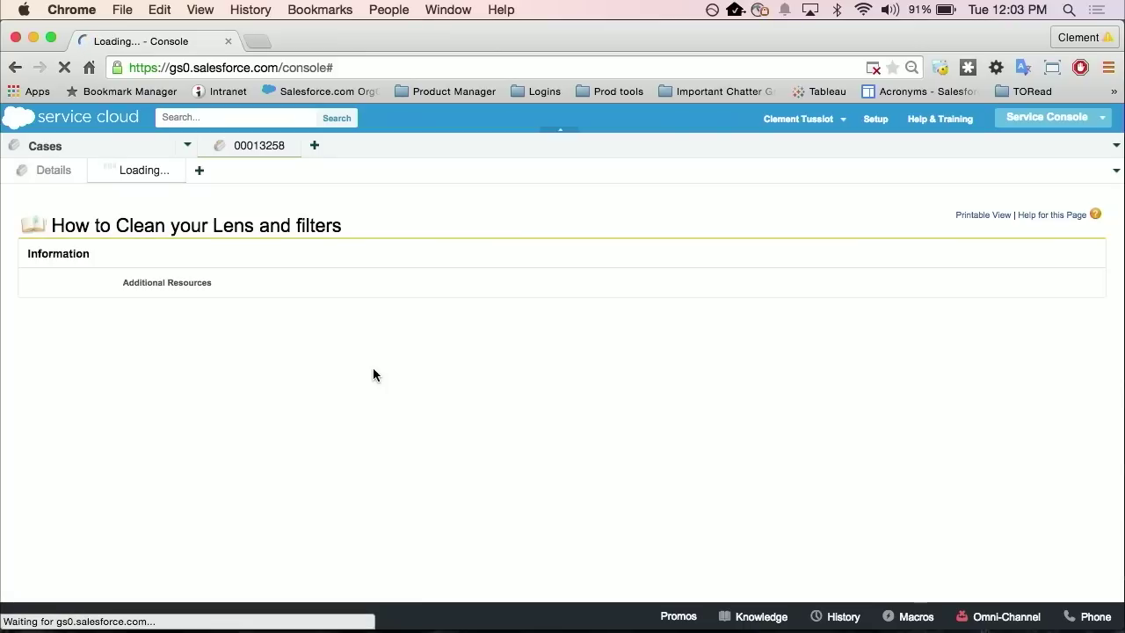
pyautogui.scroll(-4, 533, 378)
pyautogui.scroll(-1, 533, 380)
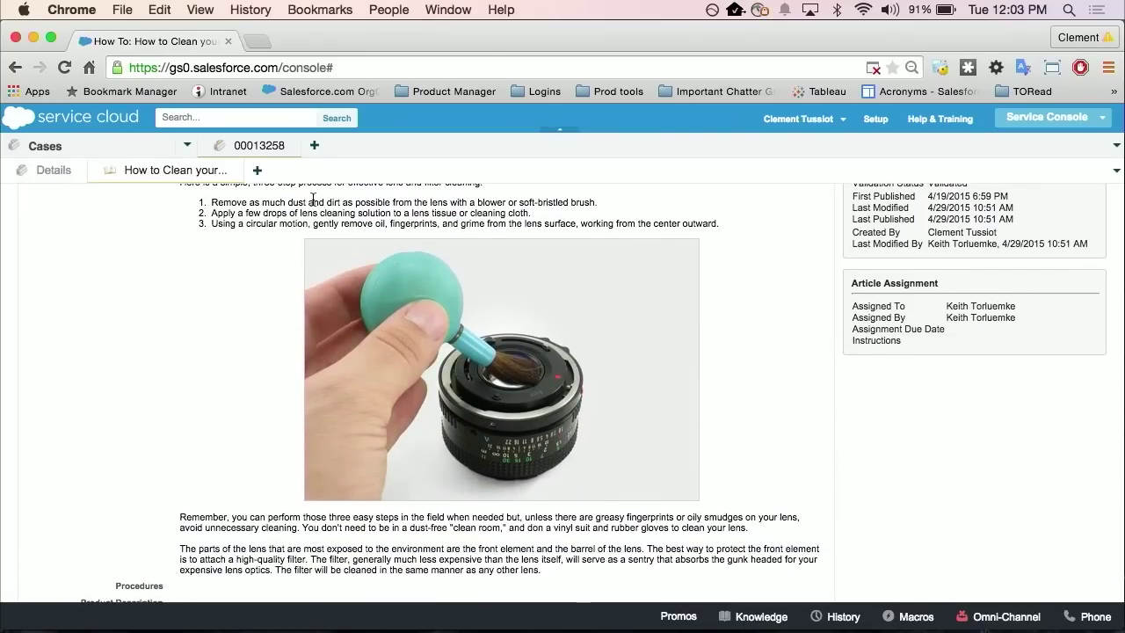
pyautogui.click(239, 170)
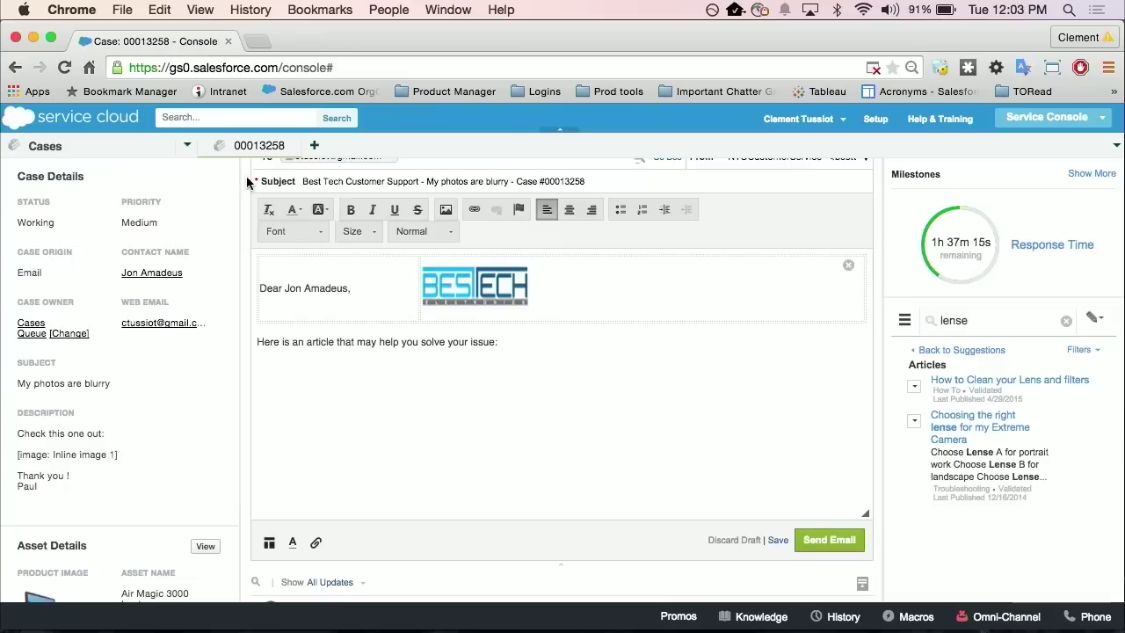
# Attach "How to Clean your Lens and filters" to the case with its HTML content inserted in the email, and review the draft.
pyautogui.click(914, 387)
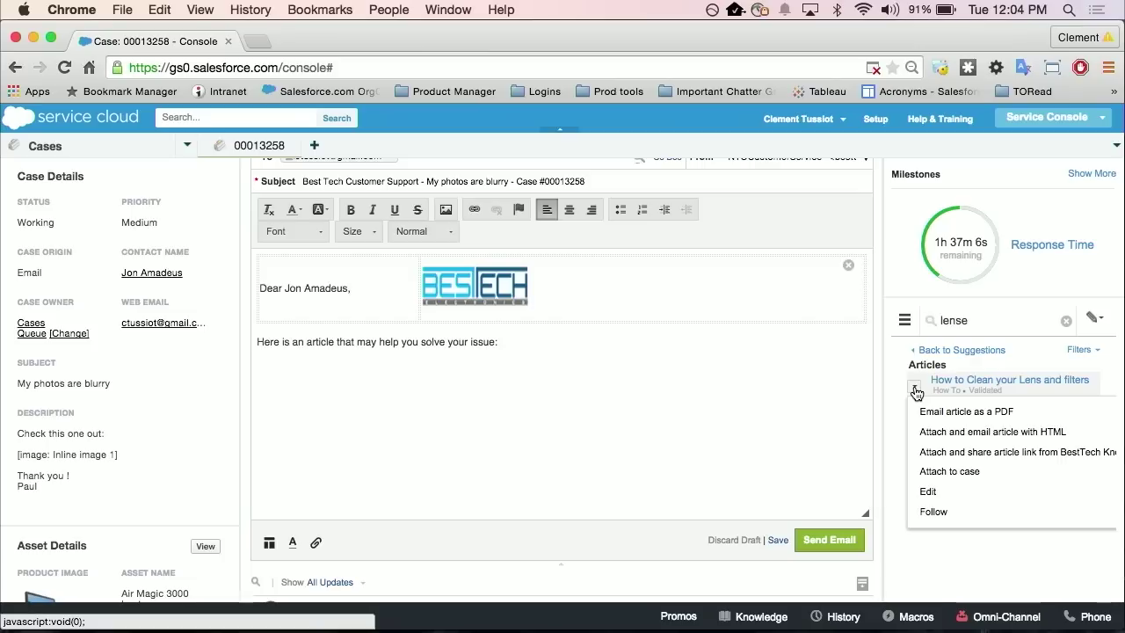
pyautogui.click(935, 431)
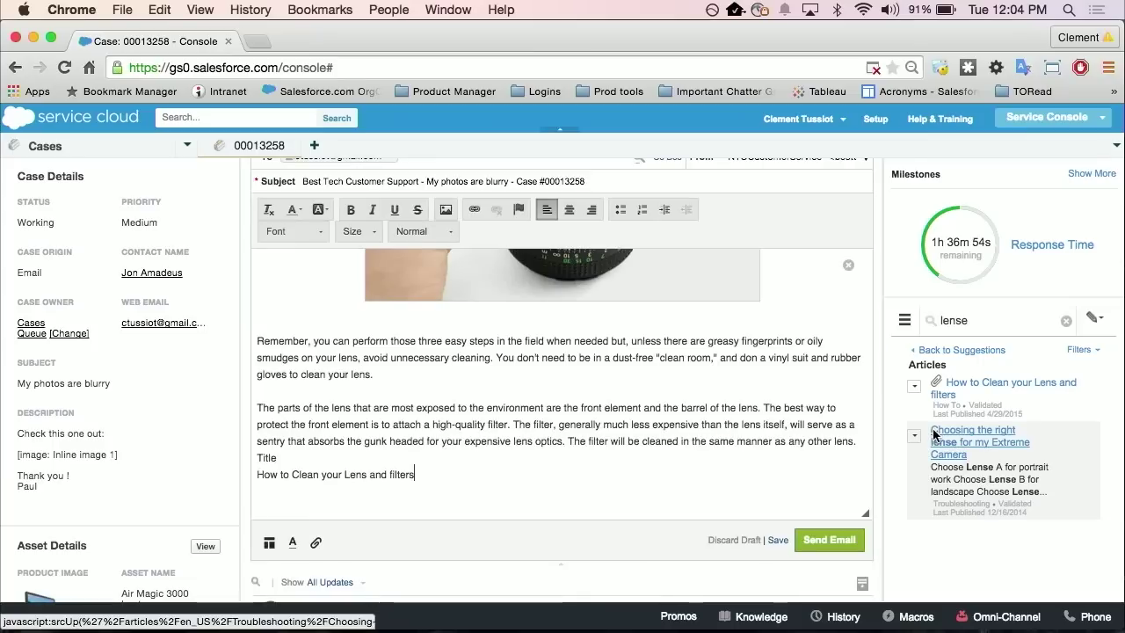
pyautogui.scroll(10, 757, 396)
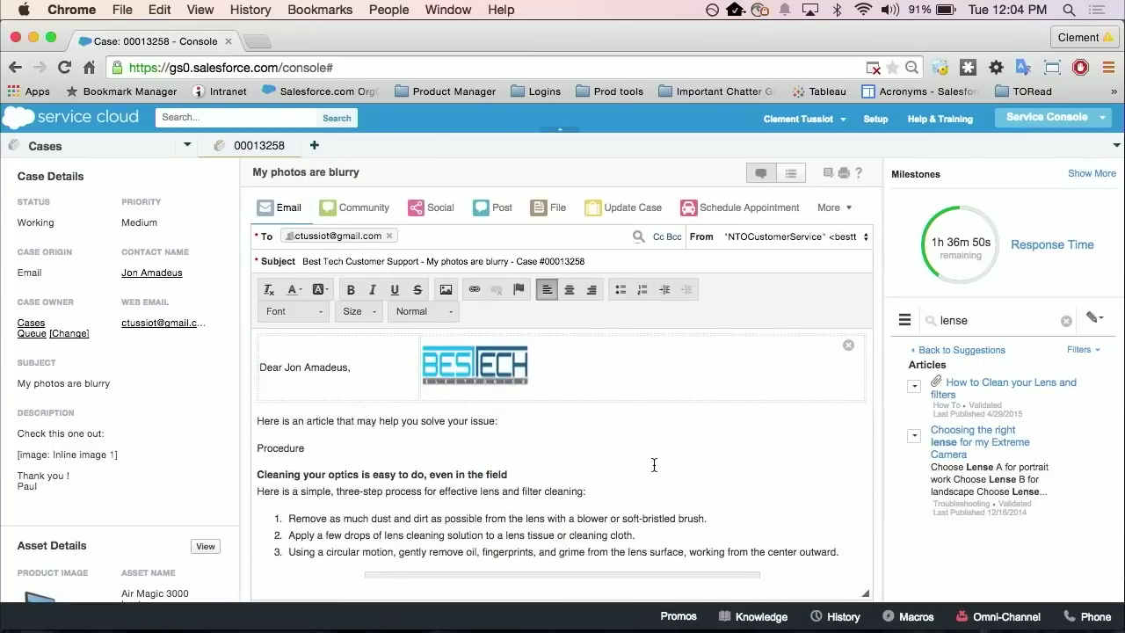
pyautogui.scroll(-5, 653, 466)
pyautogui.scroll(-10, 653, 470)
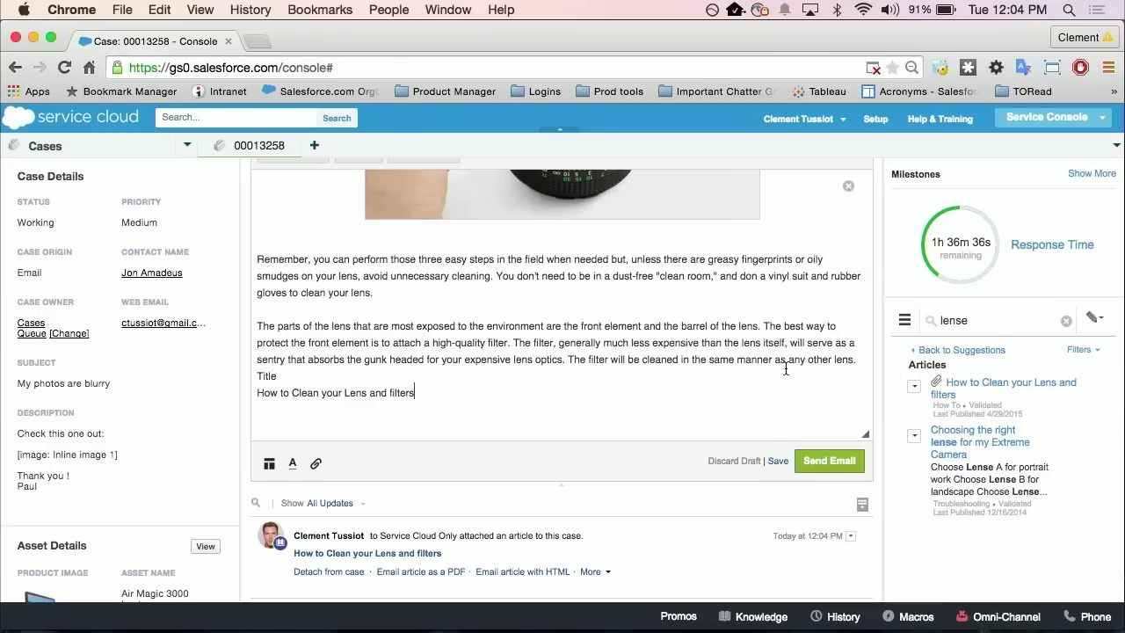
pyautogui.scroll(15, 785, 369)
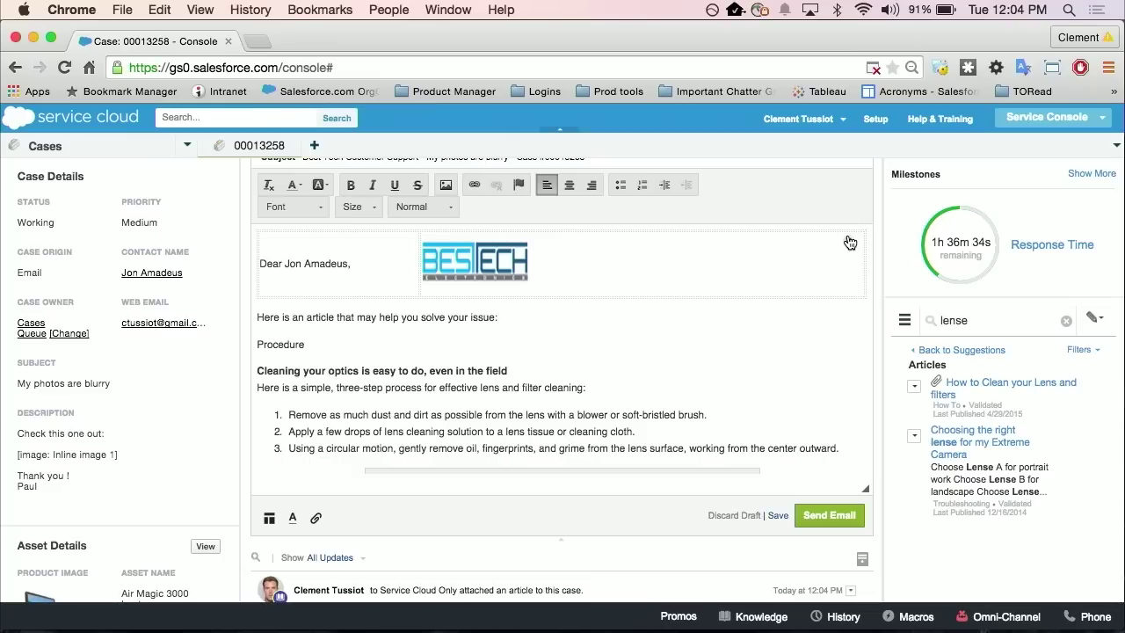
# Clear the whole body of the email draft and collapse the email editor.
pyautogui.hotkey('ctrl', 'a')
pyautogui.press('BackSpace')
pyautogui.scroll(3, 603, 326)
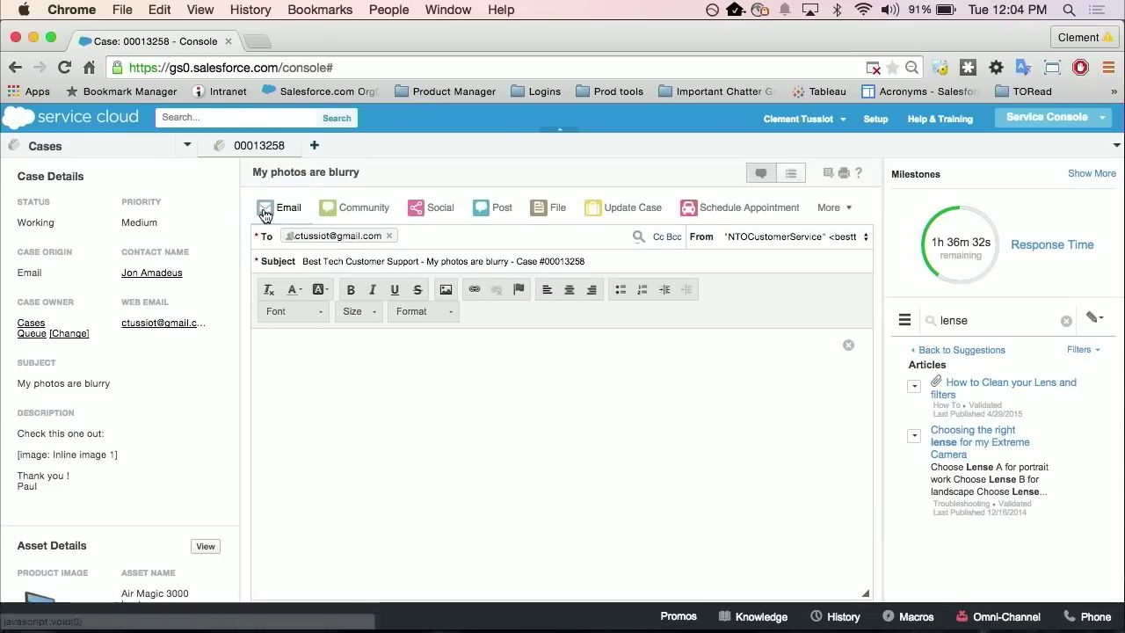
pyautogui.click(264, 212)
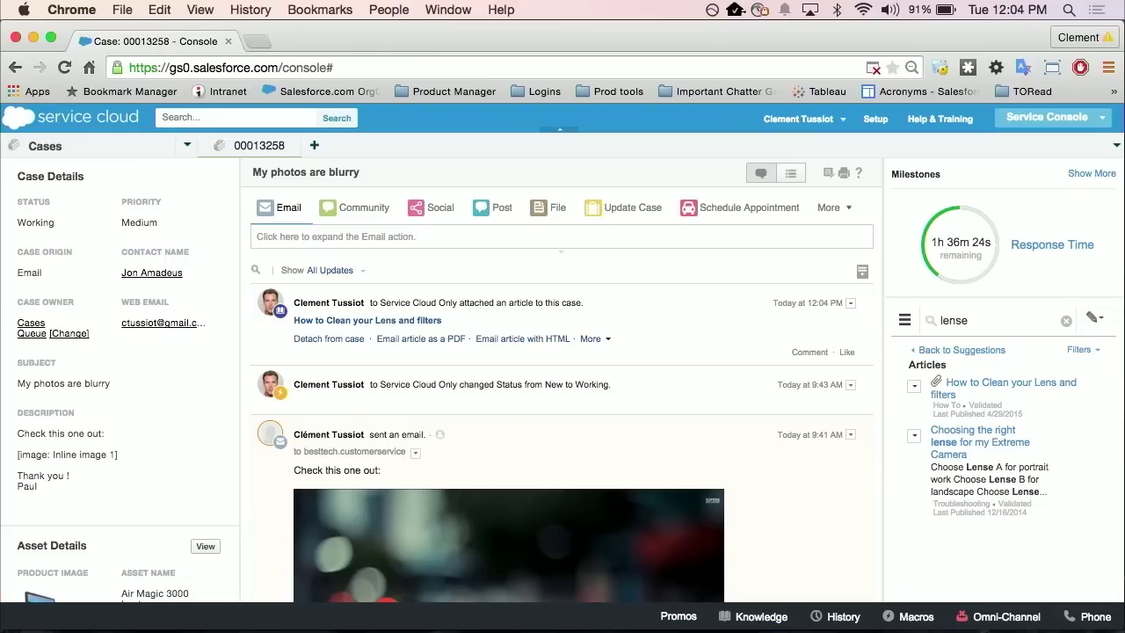
# Search the macros for "lense", select "EMAIL - How to Clean your Lense and filters - MX300", and review its instructions.
pyautogui.press('m')
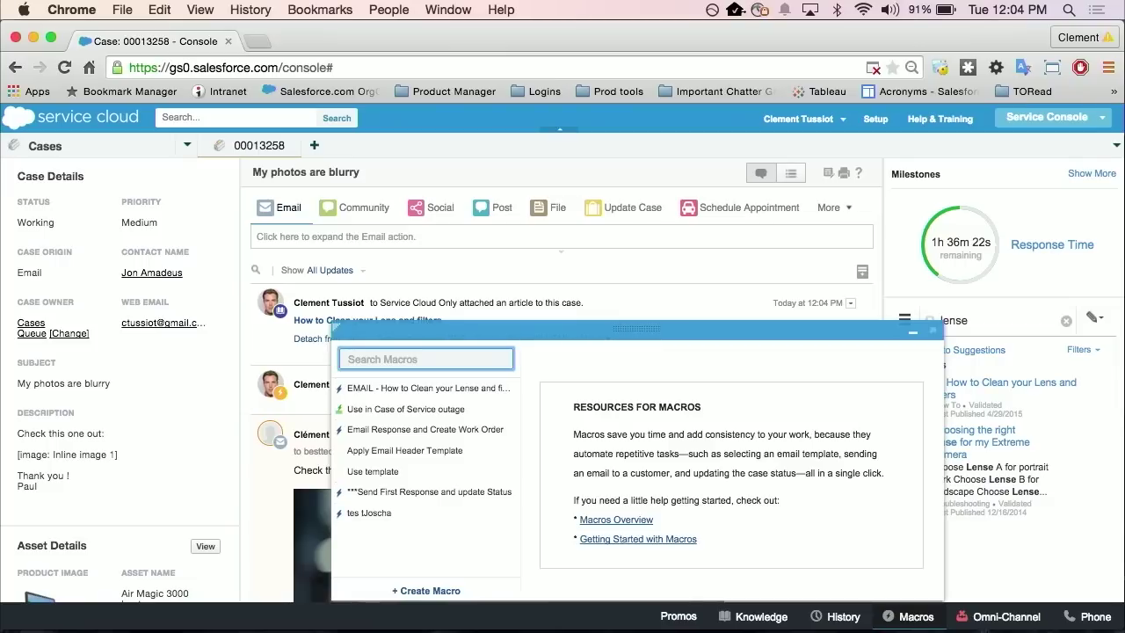
pyautogui.write('lense')
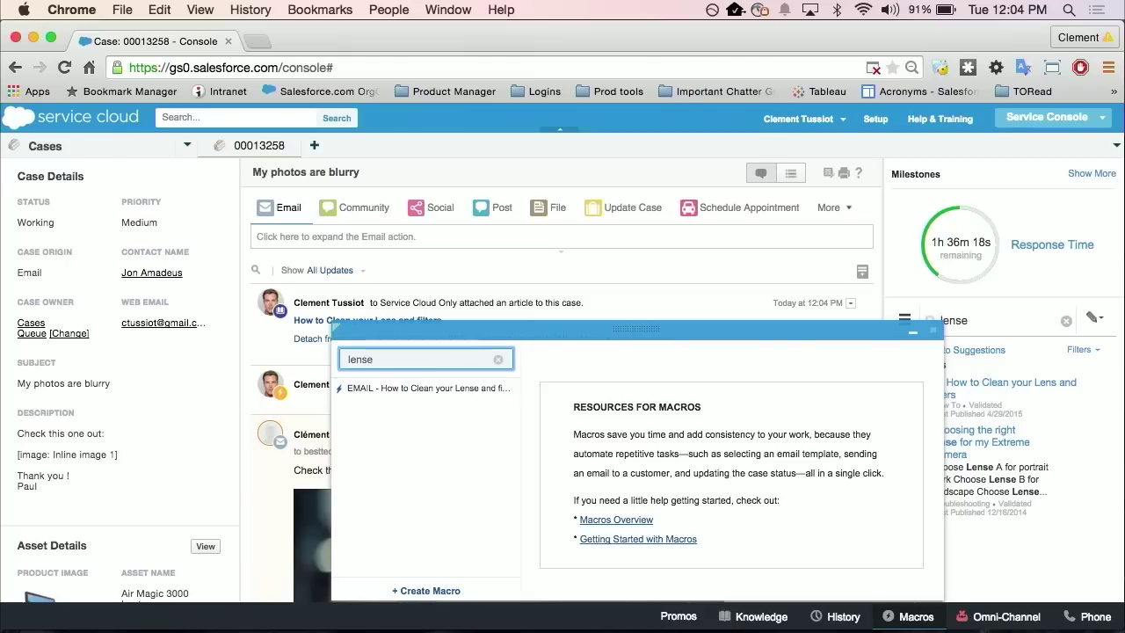
pyautogui.press('Down')
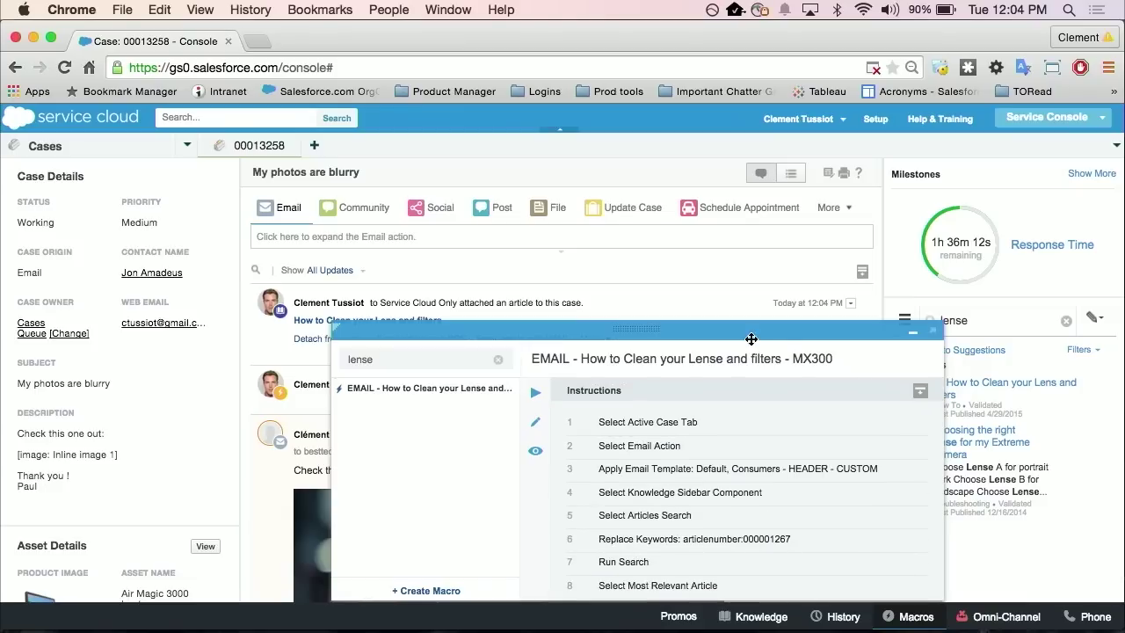
pyautogui.scroll(-2, 838, 510)
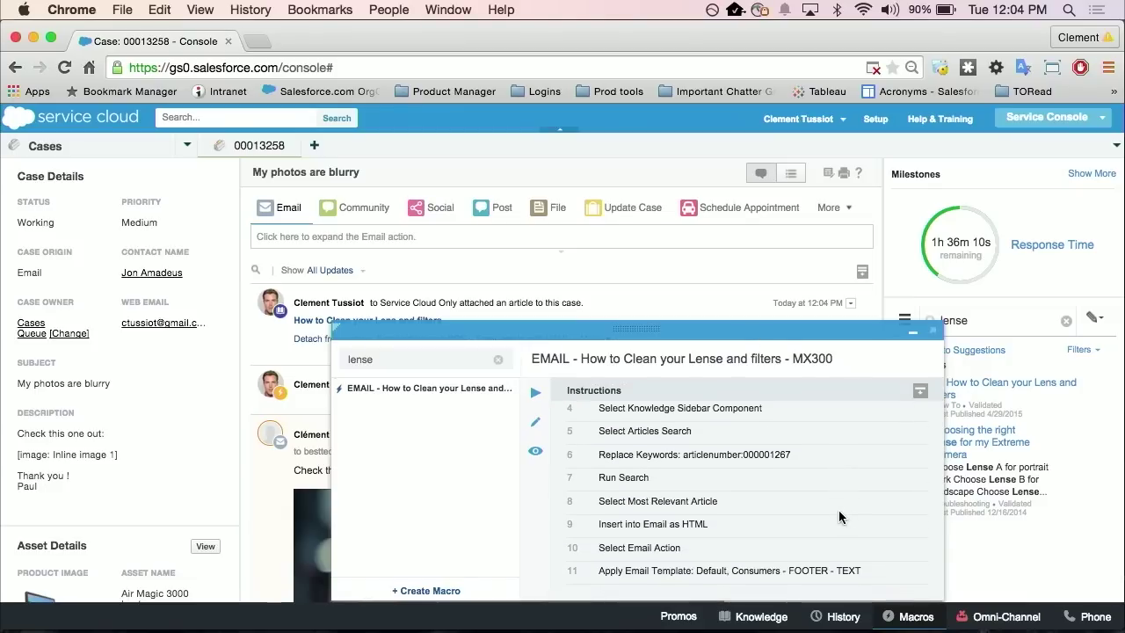
pyautogui.scroll(3, 839, 511)
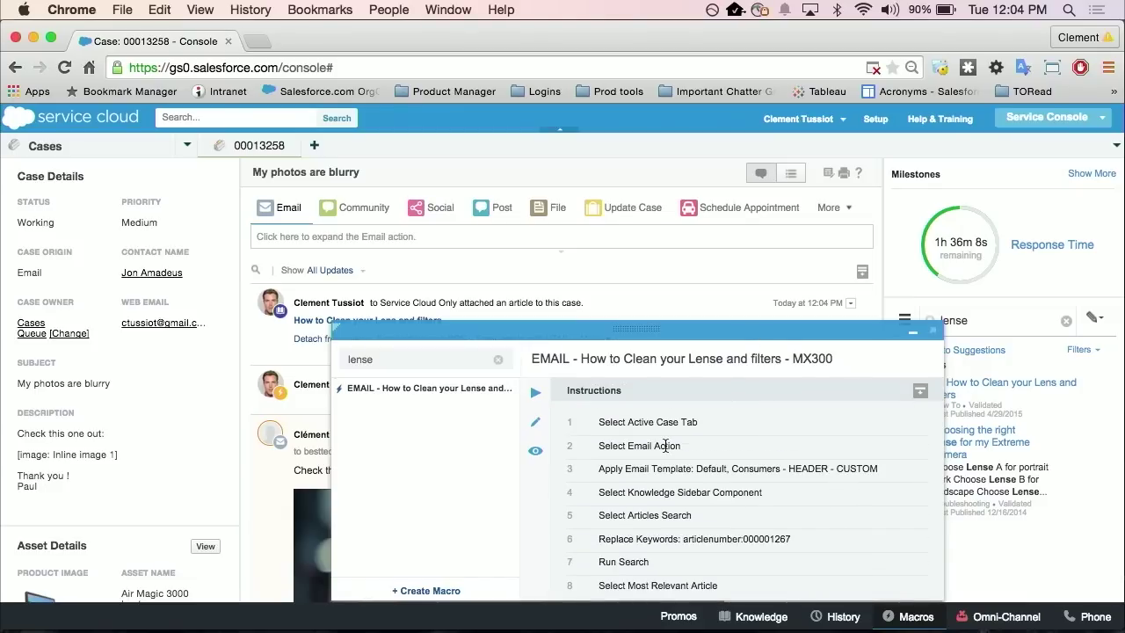
# Run the "EMAIL - How to Clean your Lense and filters - MX300" macro on the case and send the email it composes.
pyautogui.click(536, 392)
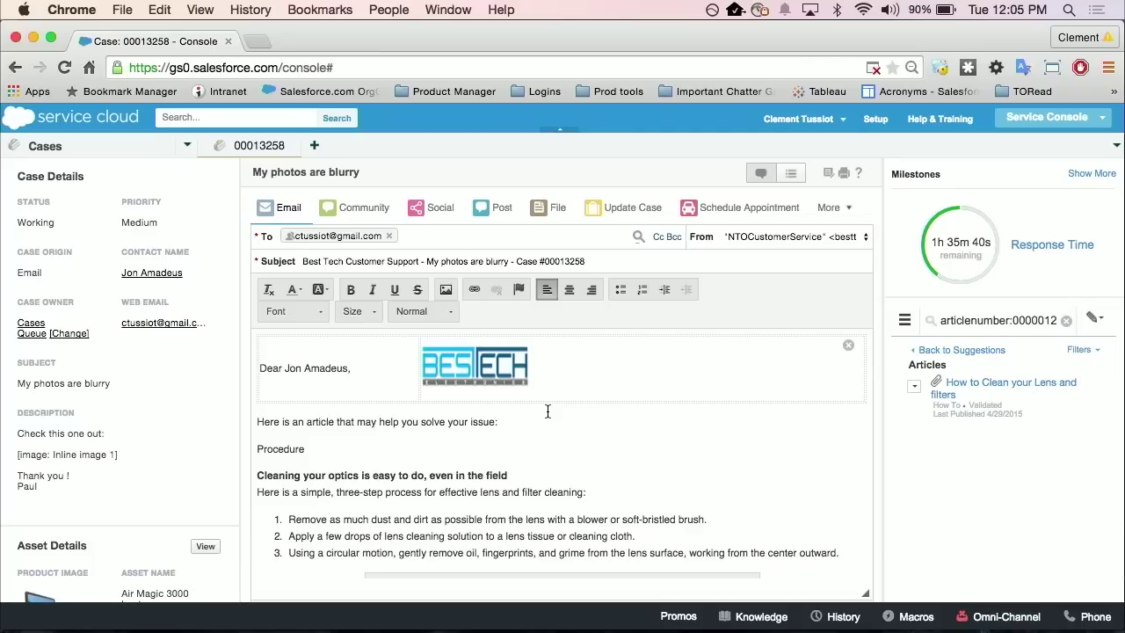
pyautogui.scroll(-10, 692, 442)
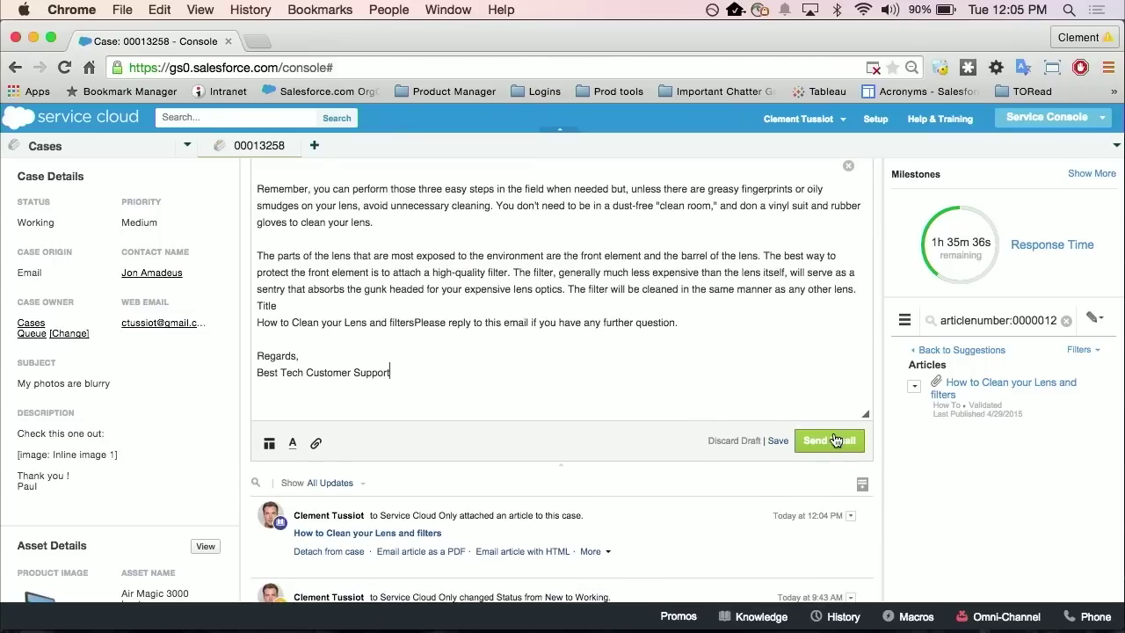
pyautogui.click(835, 441)
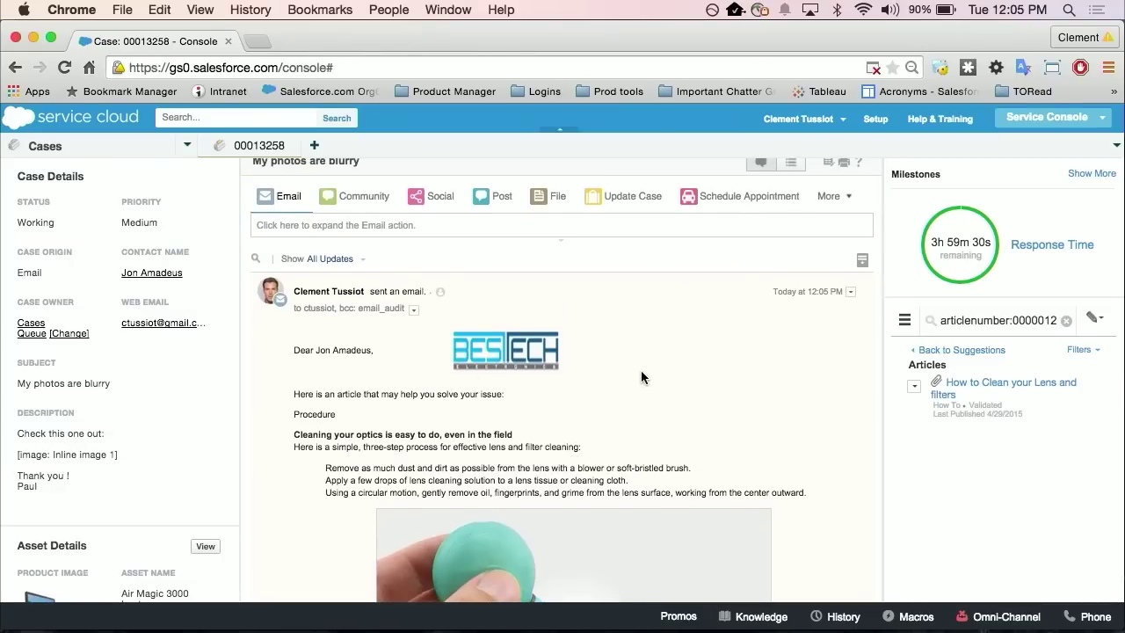
# Review the sent article email in the feed of the "My photos are blurry" case and close the case.
pyautogui.scroll(-5, 777, 370)
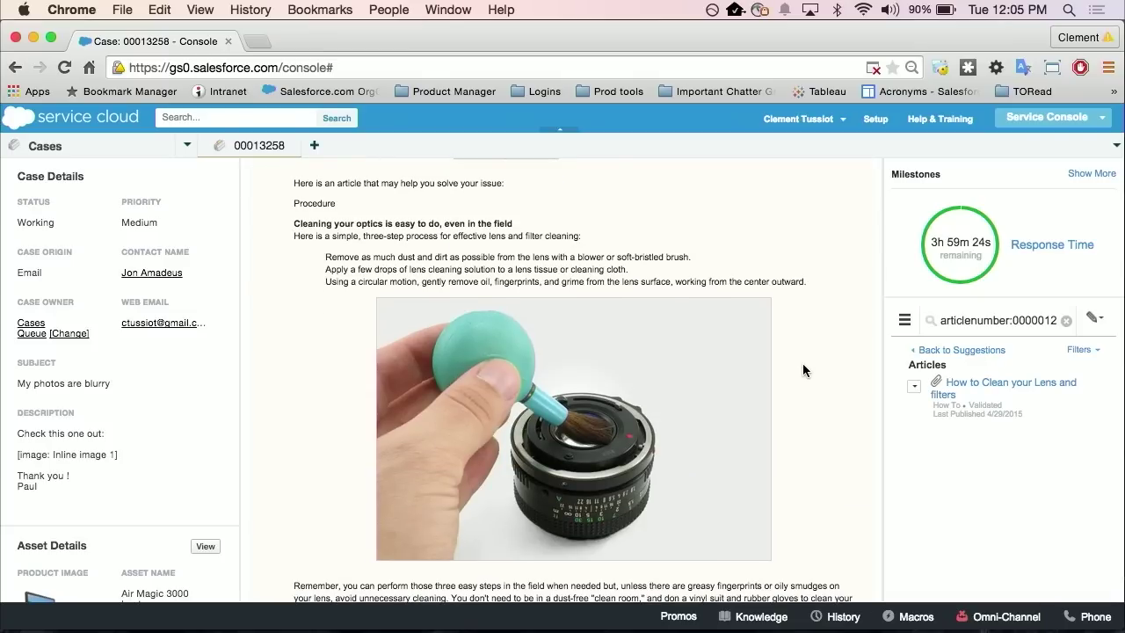
pyautogui.scroll(3, 380, 334)
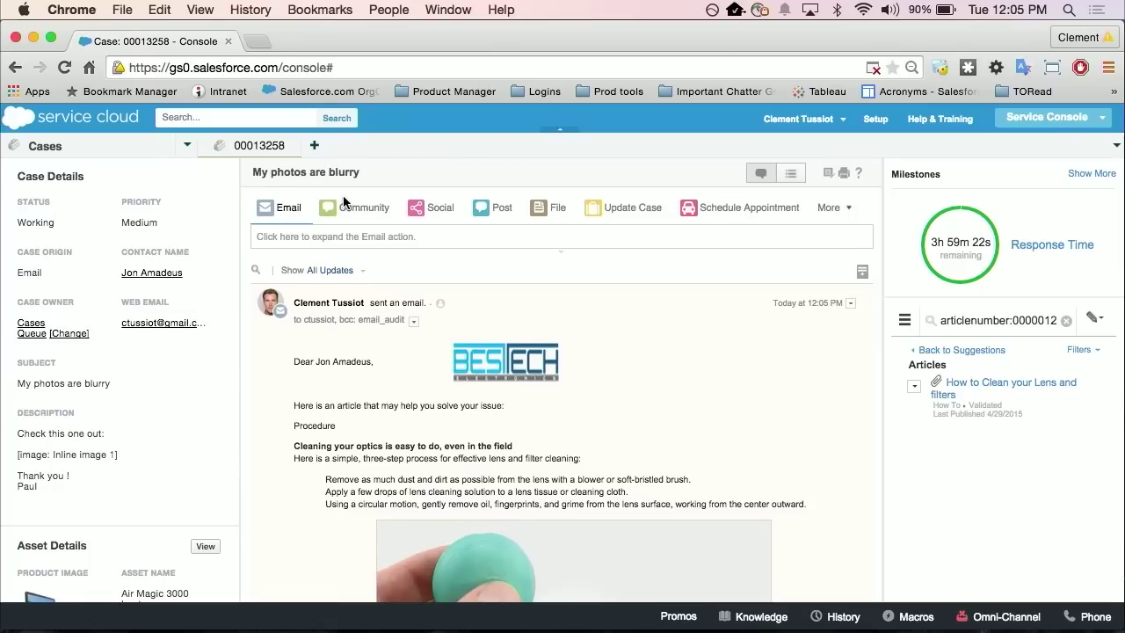
pyautogui.click(291, 144)
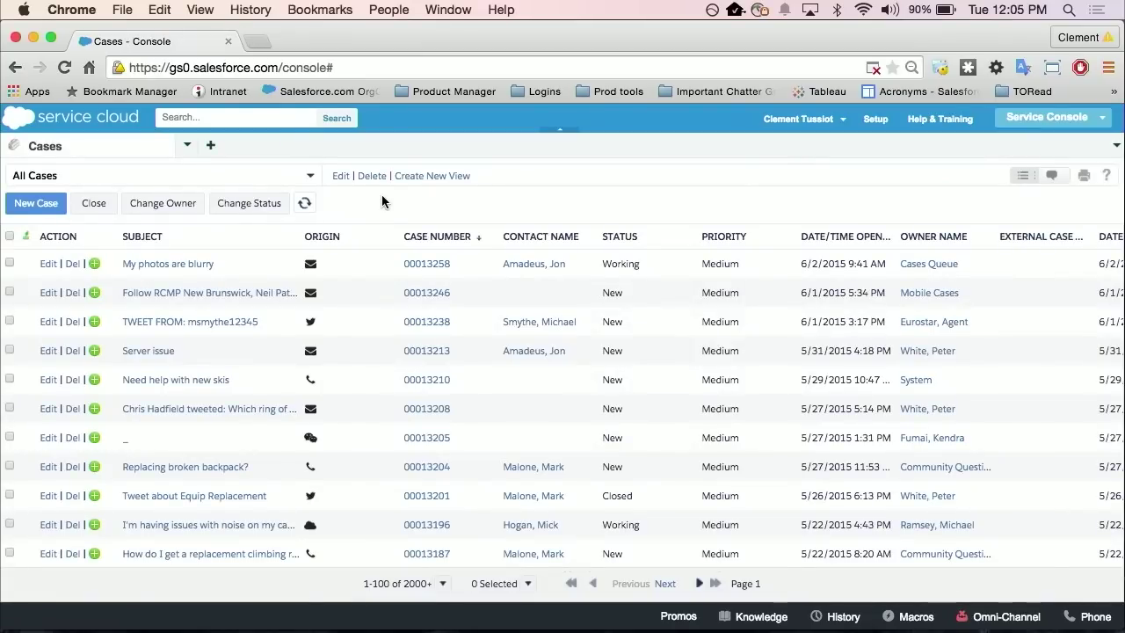
# Switch the case list to "3. My Open Cases" and open the case "Service outage ? Can't connect".
pyautogui.click(304, 174)
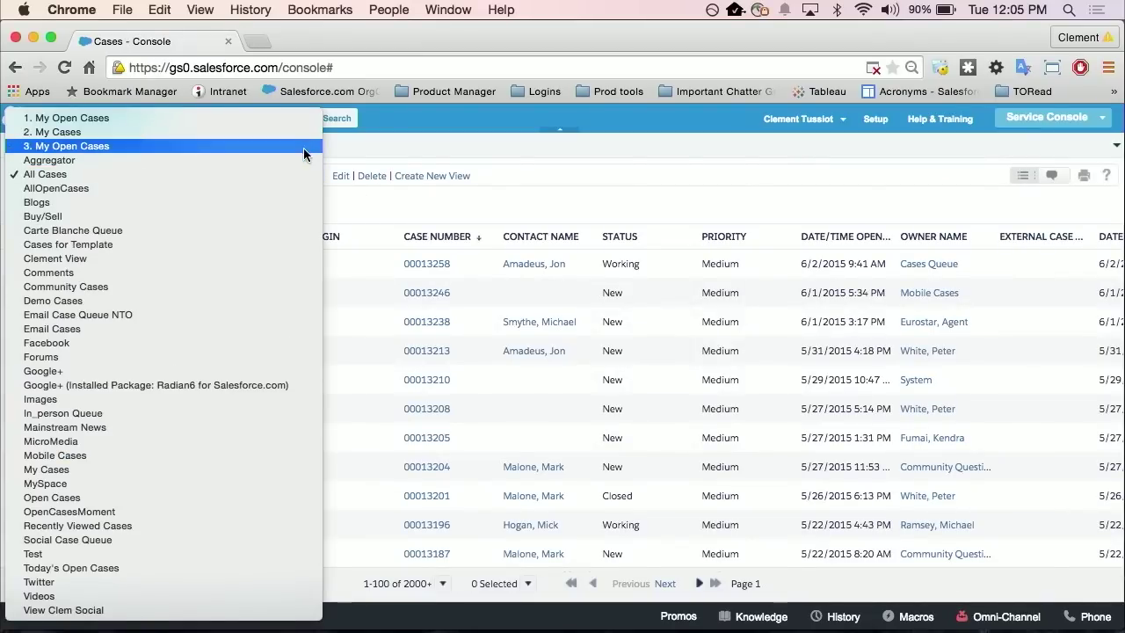
pyautogui.click(303, 146)
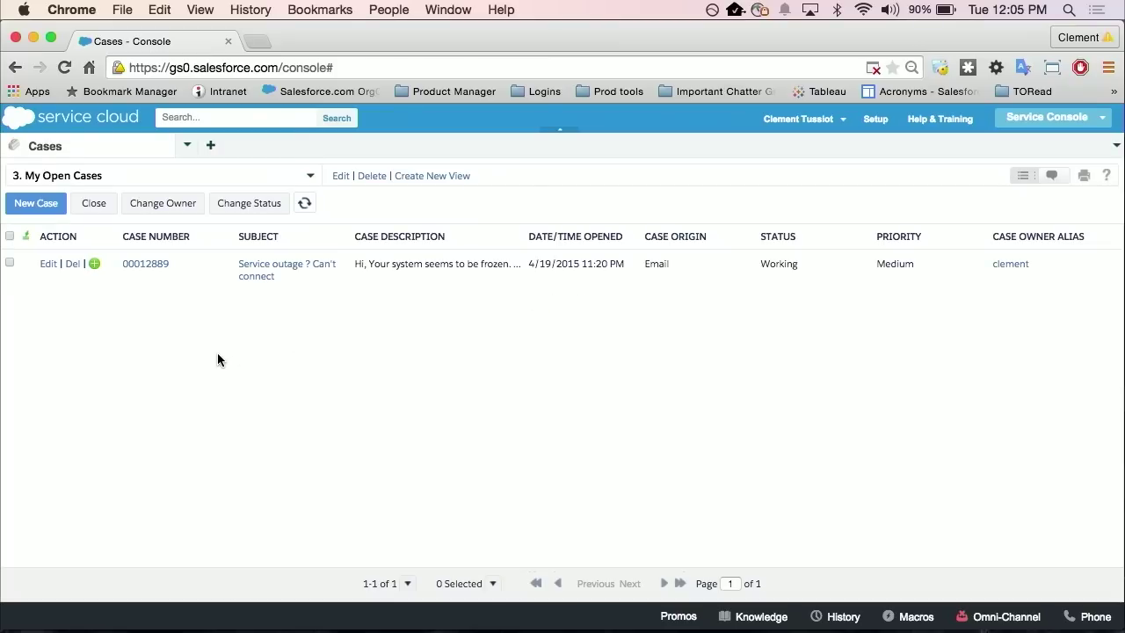
pyautogui.click(145, 265)
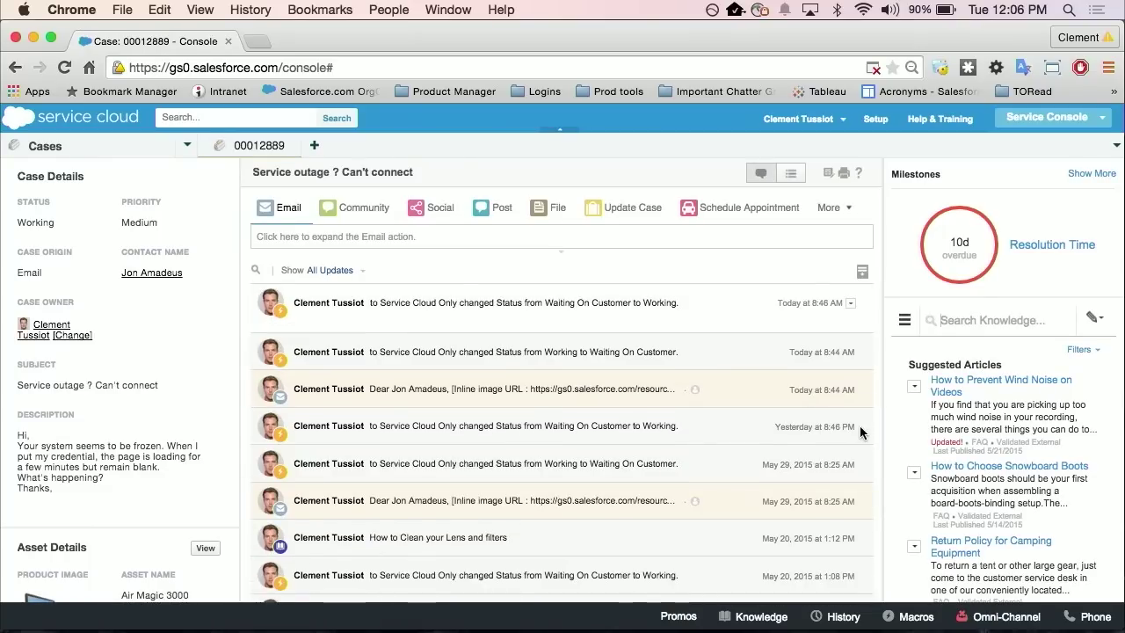
# Find the macro "Use in Case of Service outage" by searching for "outage", run it on the case, and refresh the case list.
pyautogui.click(909, 616)
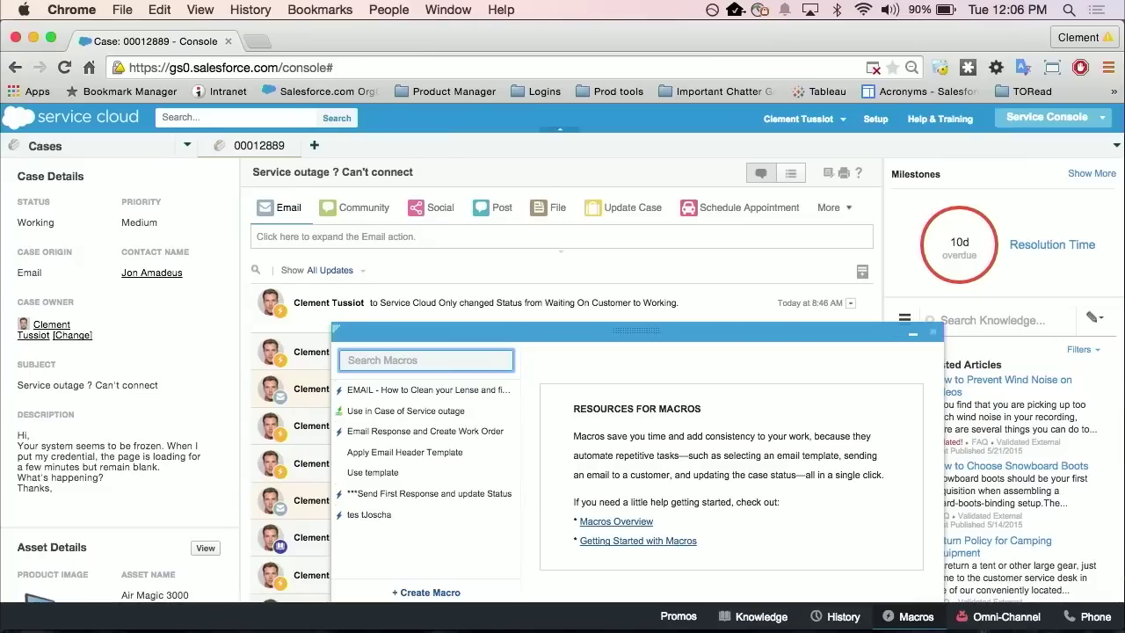
pyautogui.write('outage')
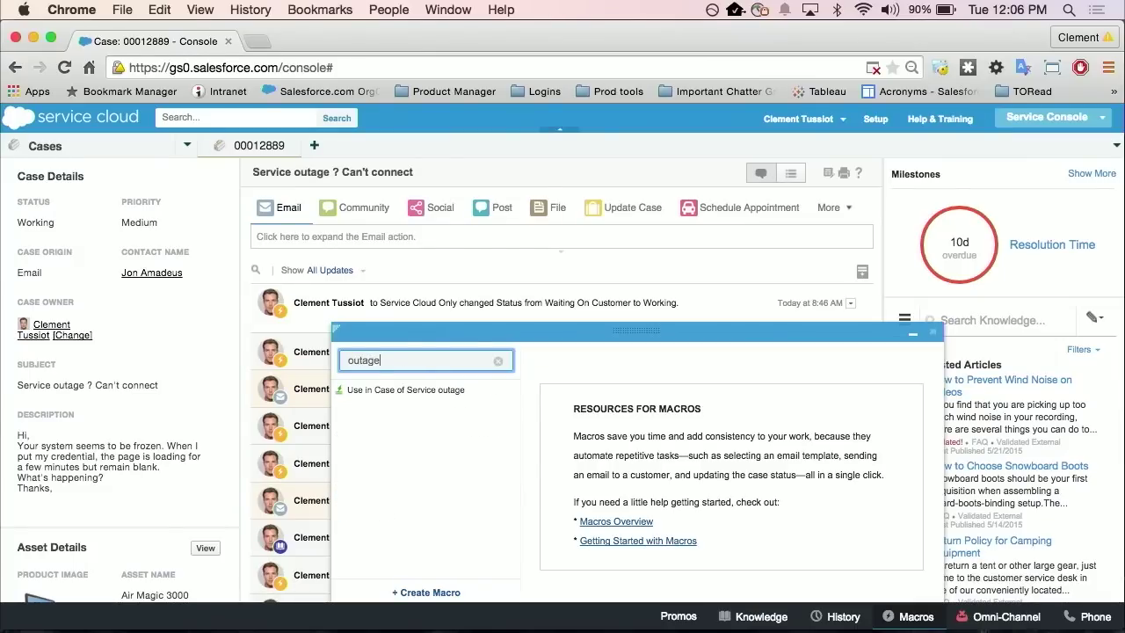
pyautogui.click(408, 390)
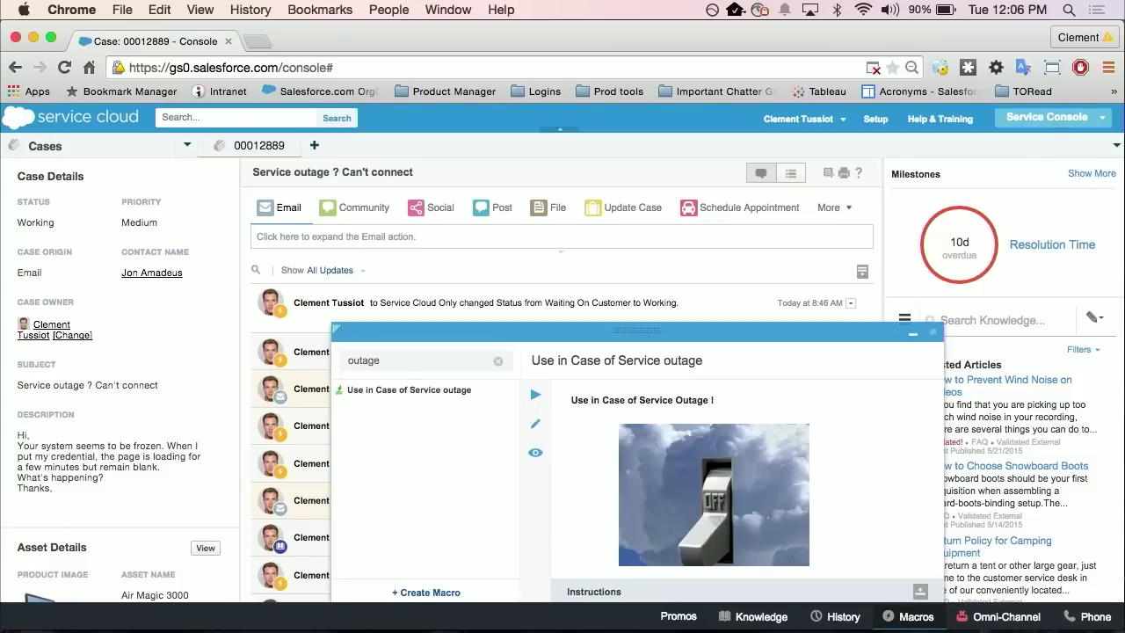
pyautogui.click(535, 394)
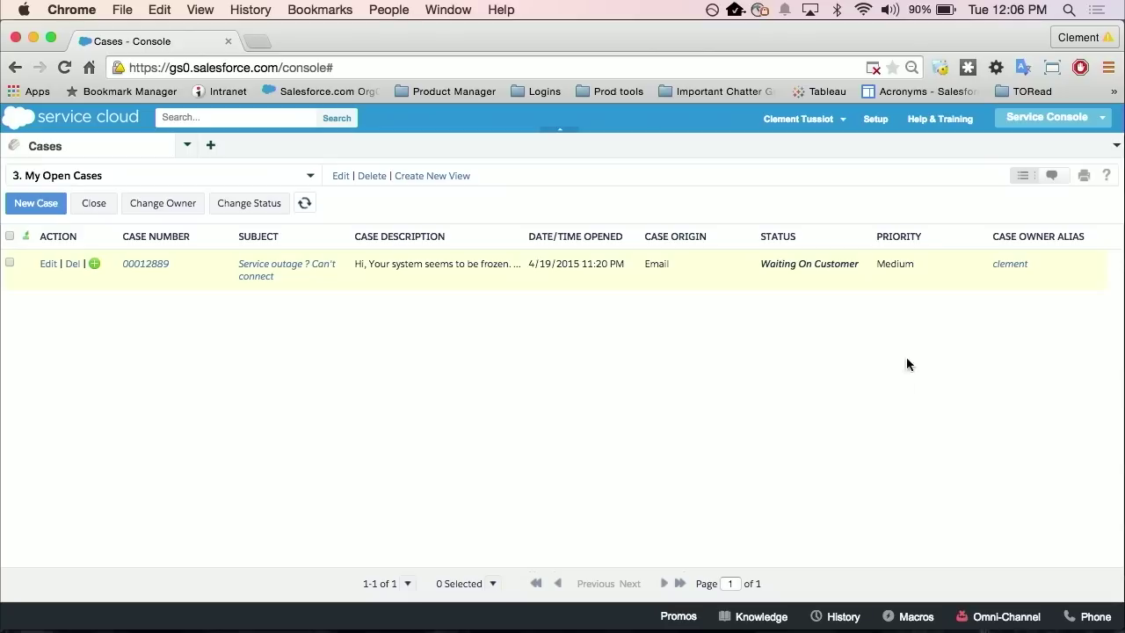
pyautogui.click(305, 203)
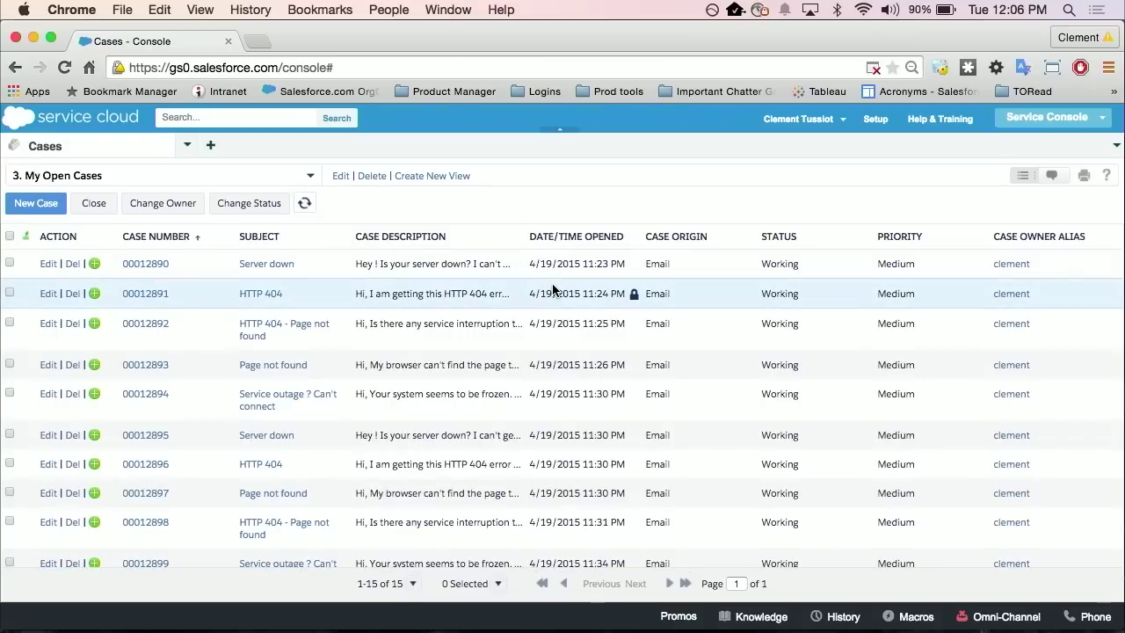
# Select all cases in "3. My Open Cases", run the "Use in Case of Service outage" macro on them in bulk, and refresh the list.
pyautogui.scroll(-3, 692, 278)
pyautogui.scroll(-2, 693, 278)
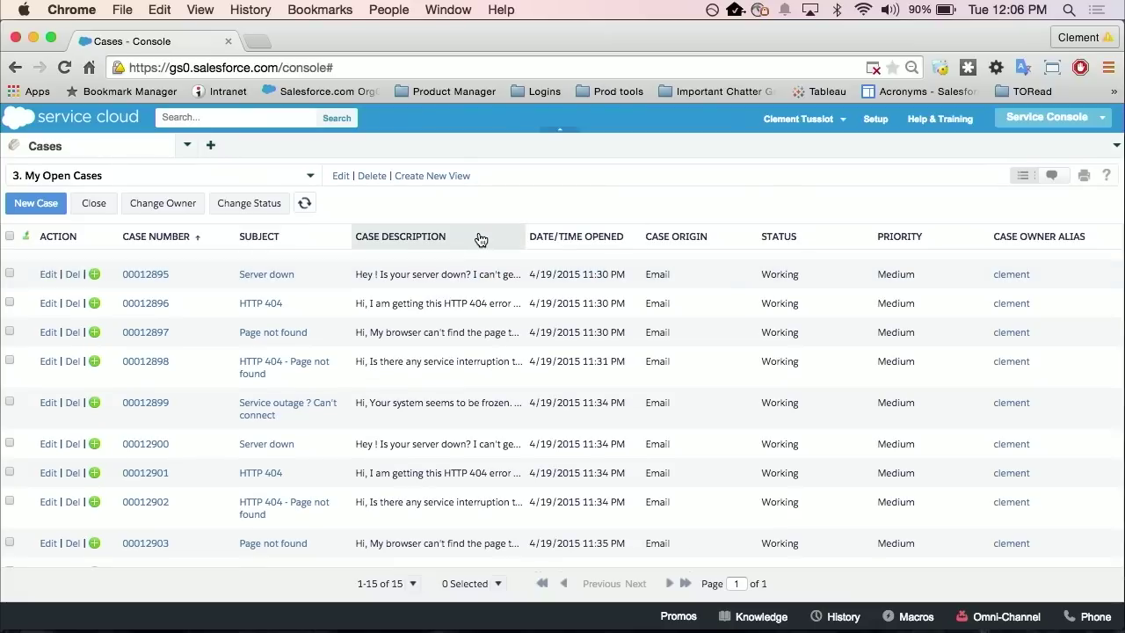
pyautogui.scroll(4, 312, 350)
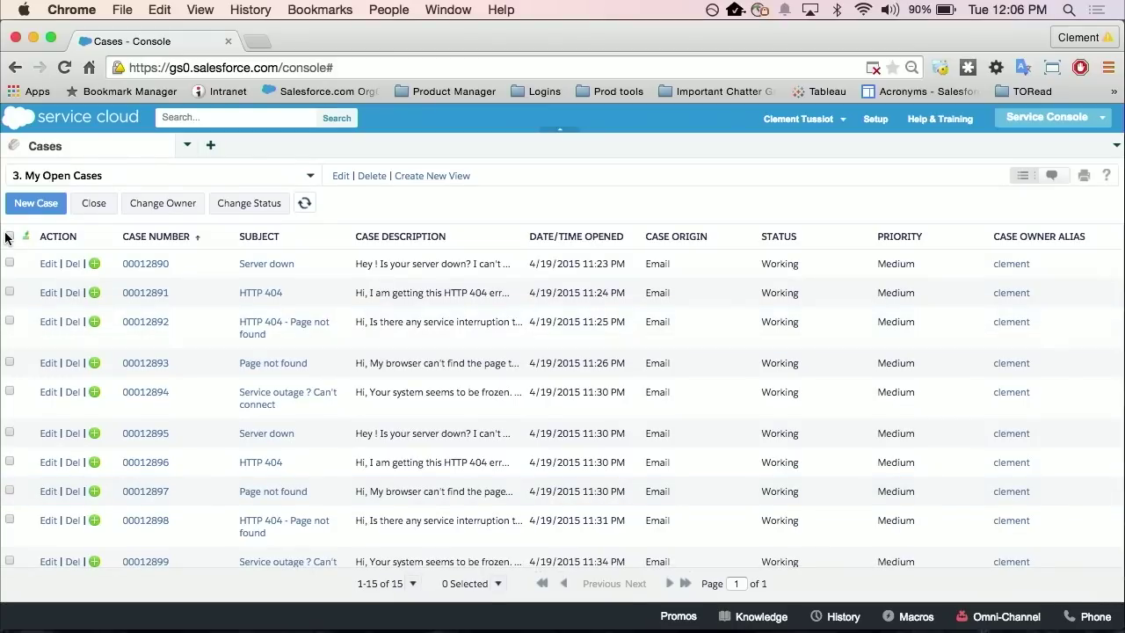
pyautogui.click(9, 235)
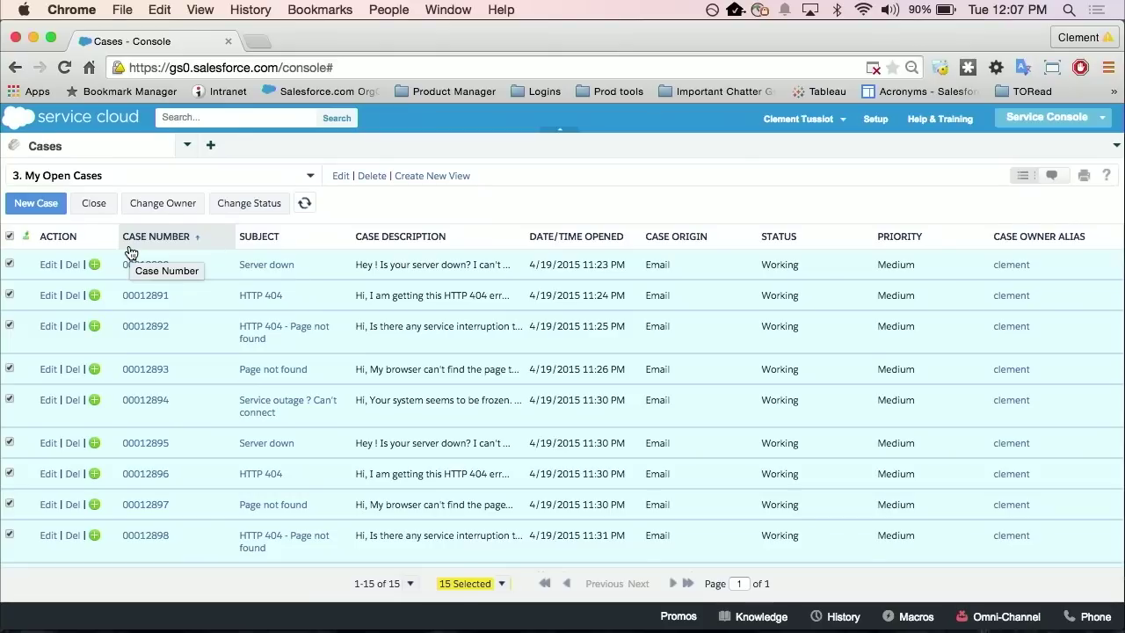
pyautogui.press('m')
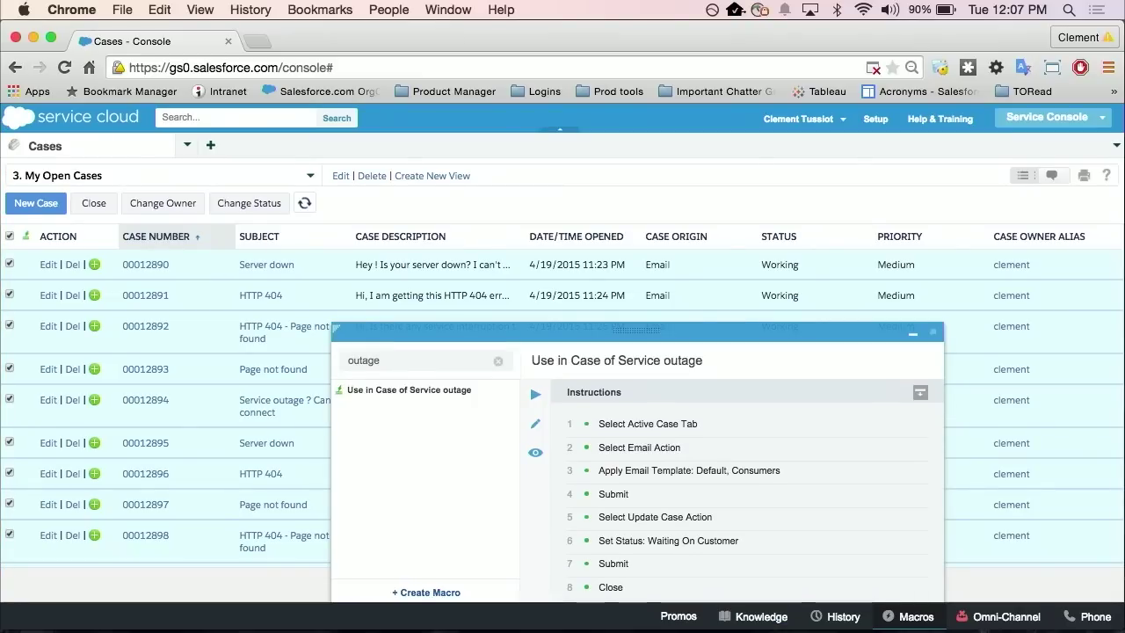
pyautogui.press('r')
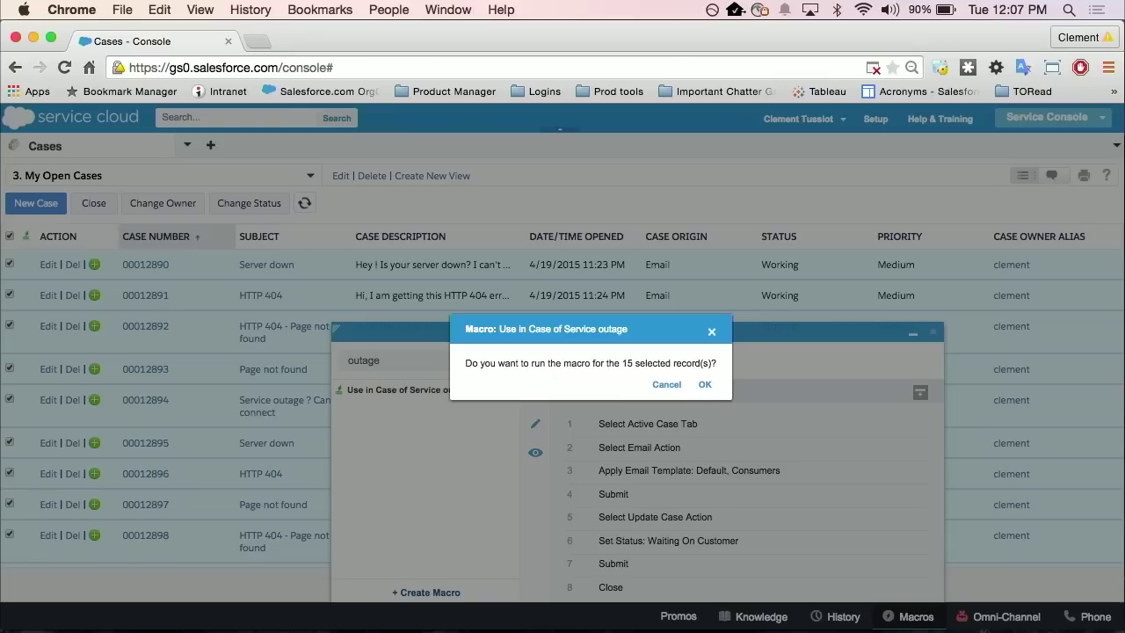
pyautogui.press('Return')
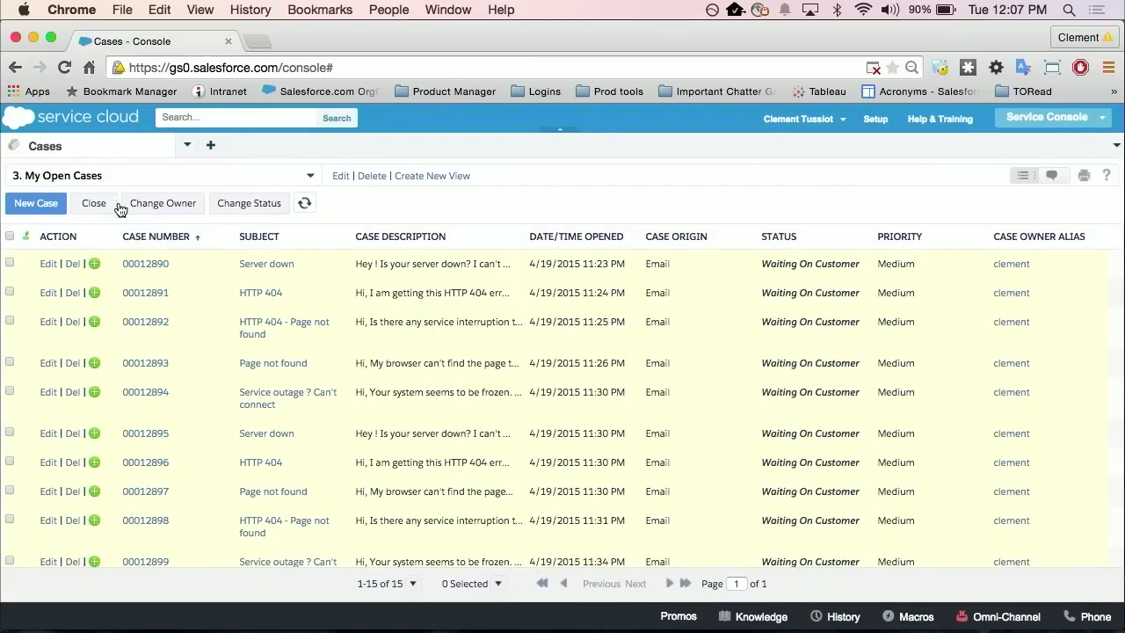
pyautogui.click(304, 203)
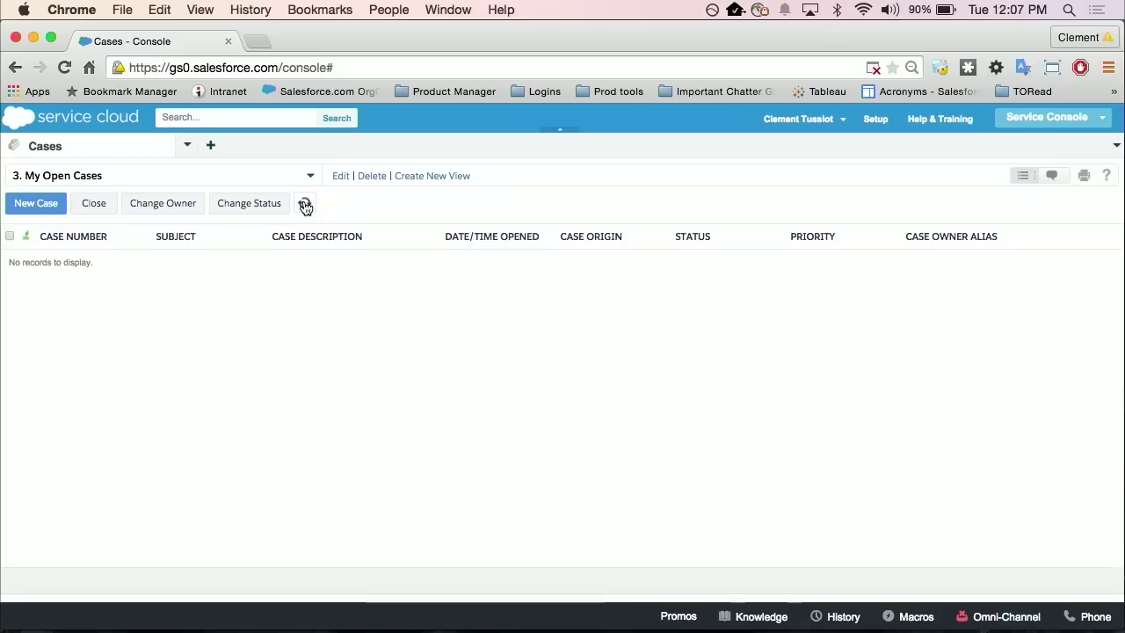